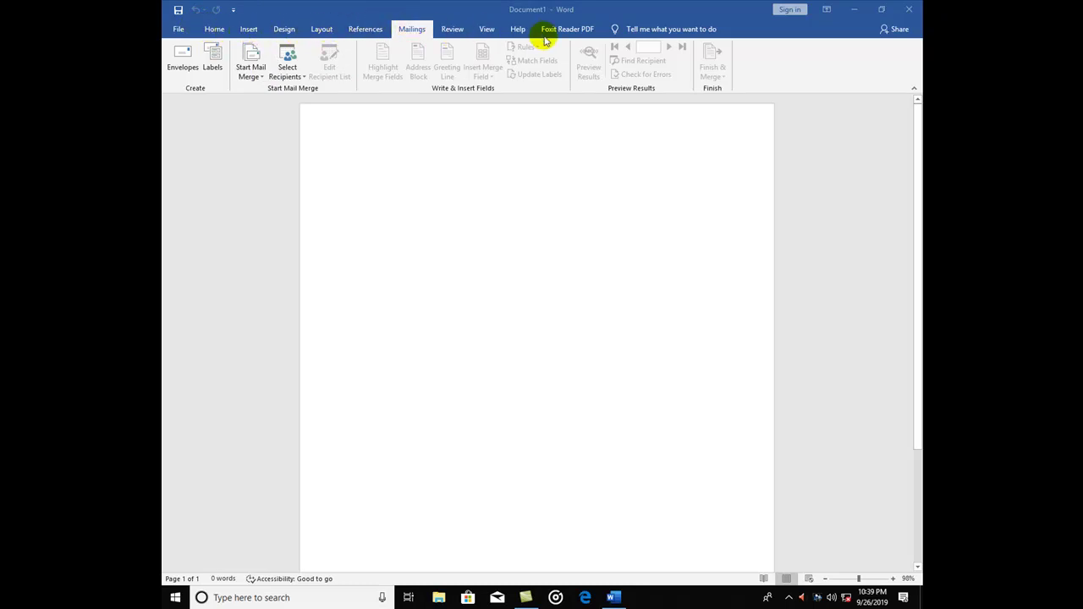
- Look through the Envelopes settings and size options, keeping Size 10, then cancel
left_click(413, 32)
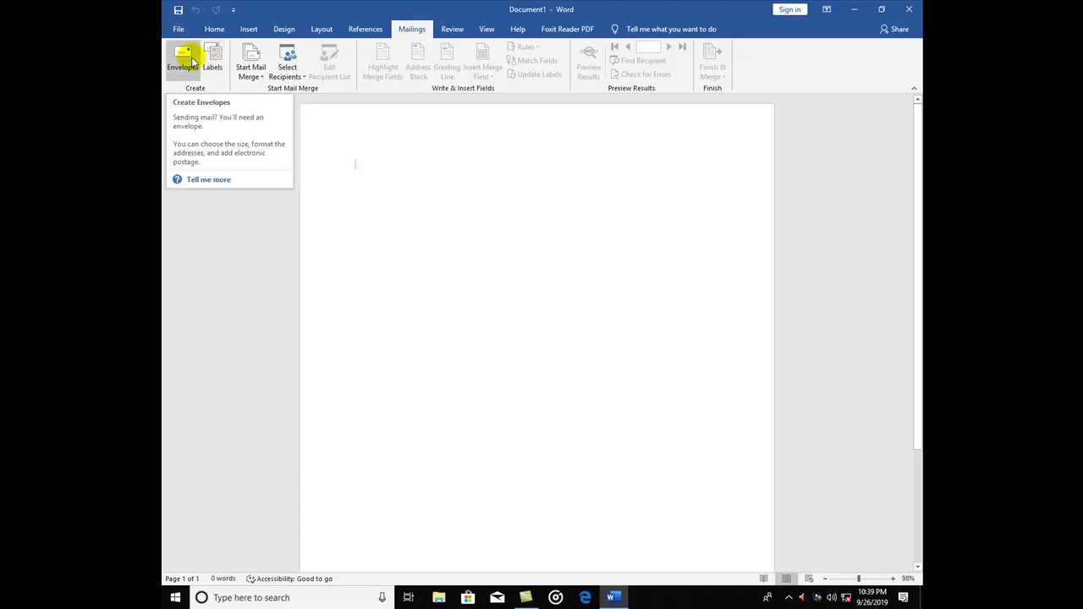
left_click(192, 61)
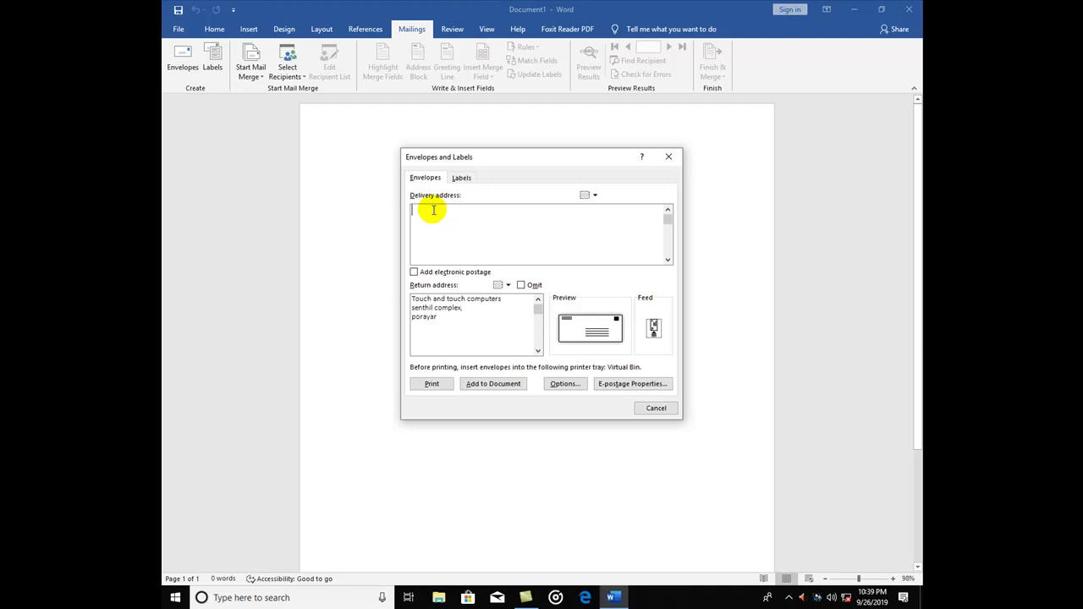
left_click(472, 308)
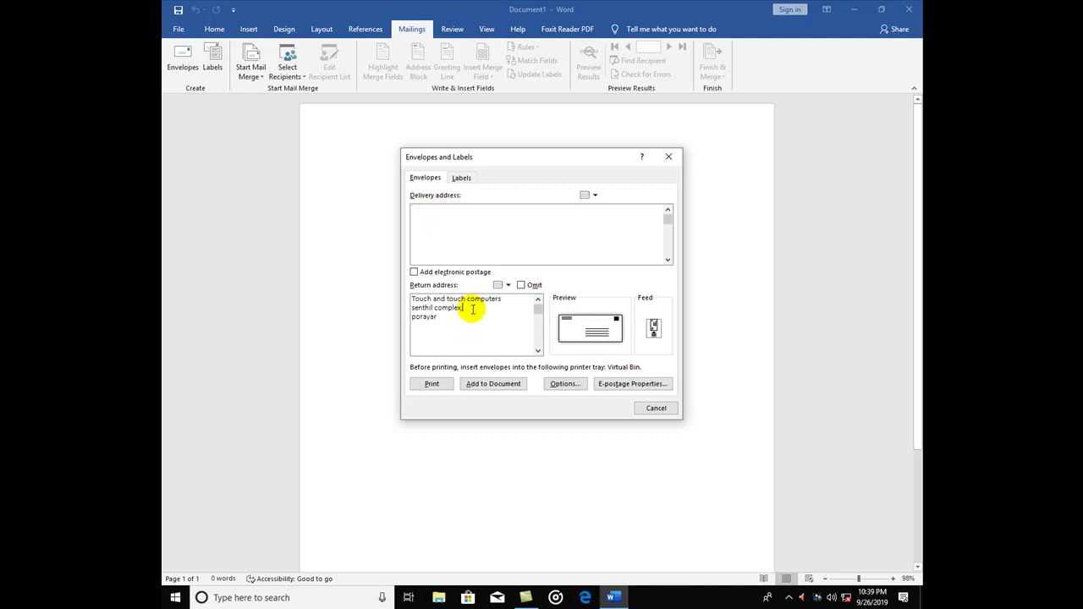
left_click(599, 333)
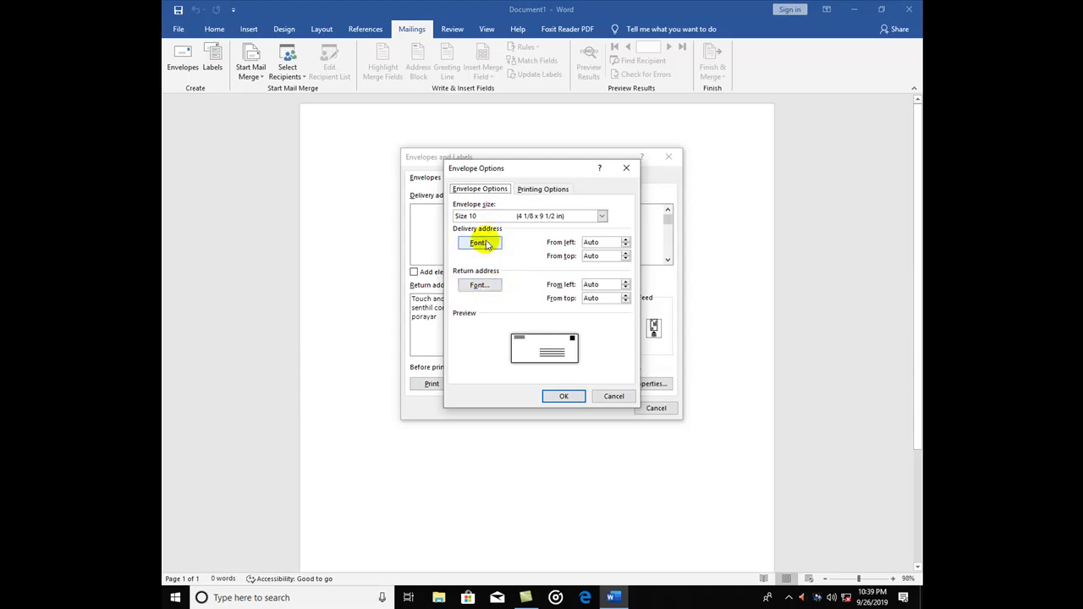
left_click(537, 215)
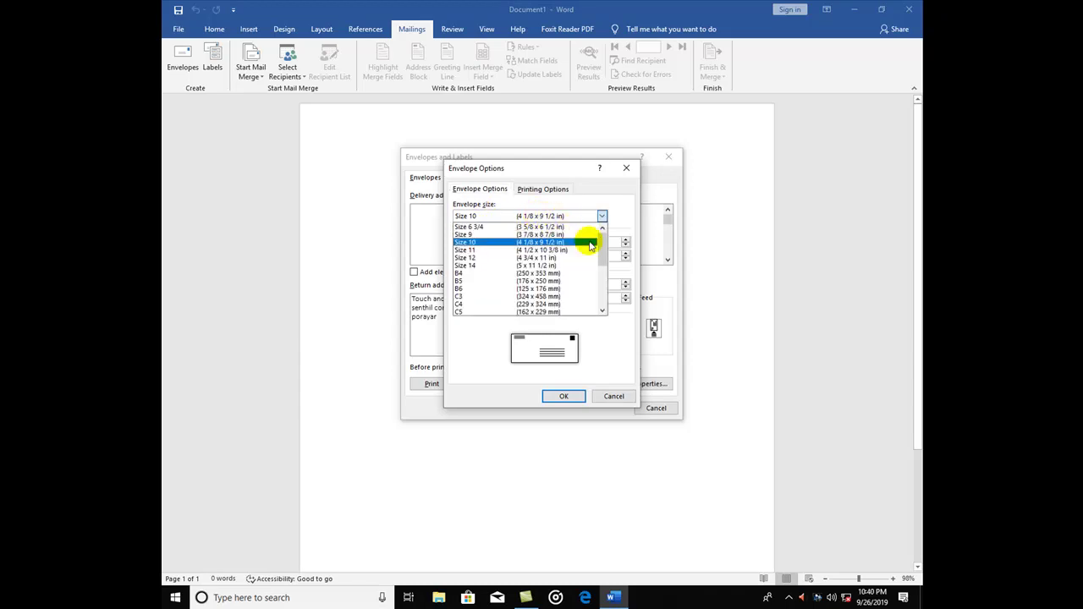
left_click_drag(603, 245, 604, 273)
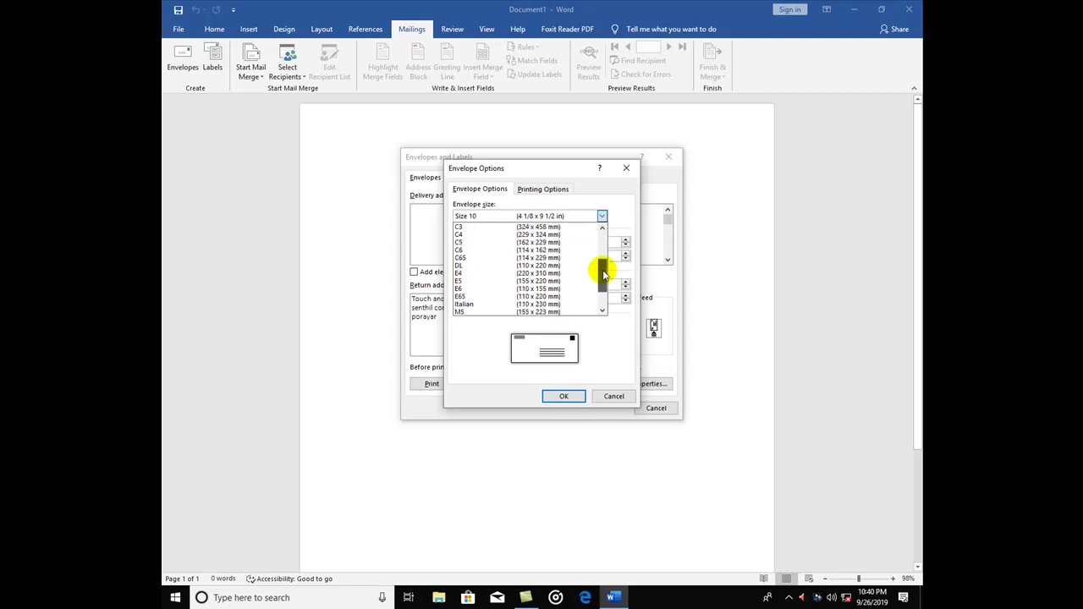
left_click(626, 168)
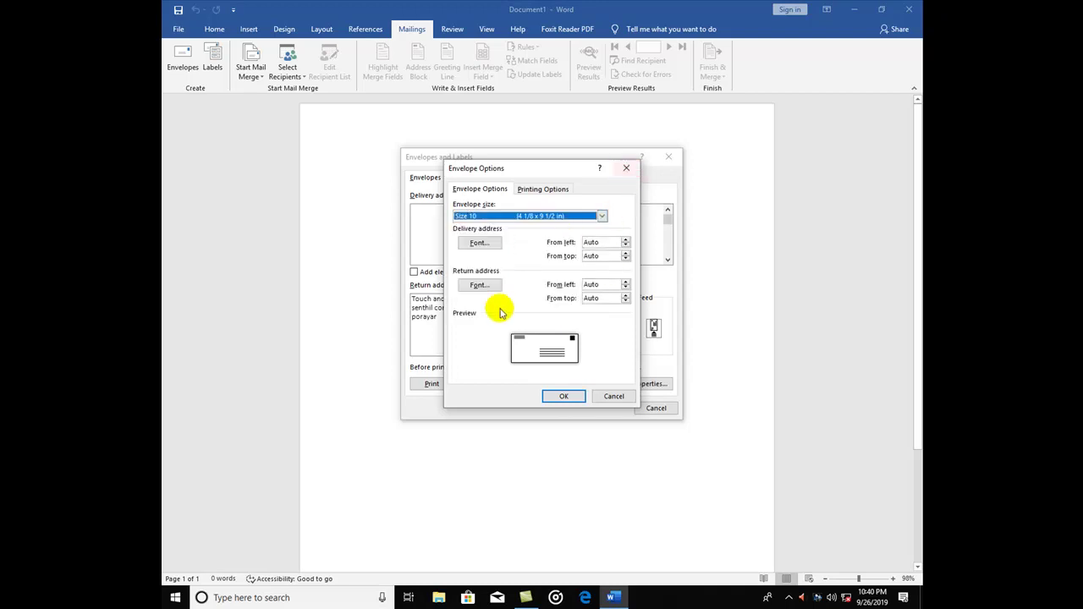
left_click(613, 395)
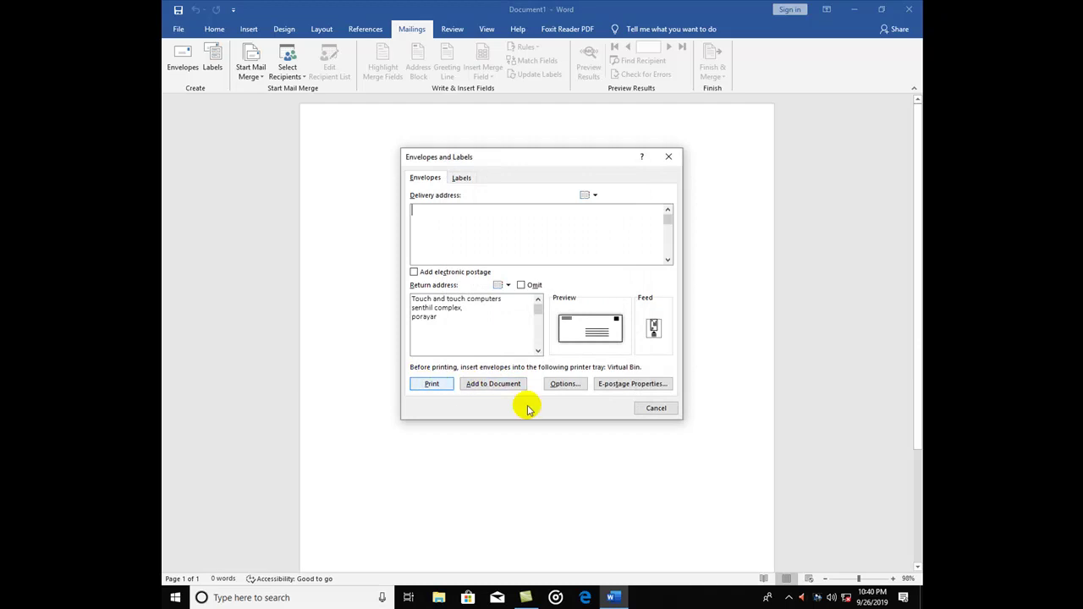
left_click(648, 408)
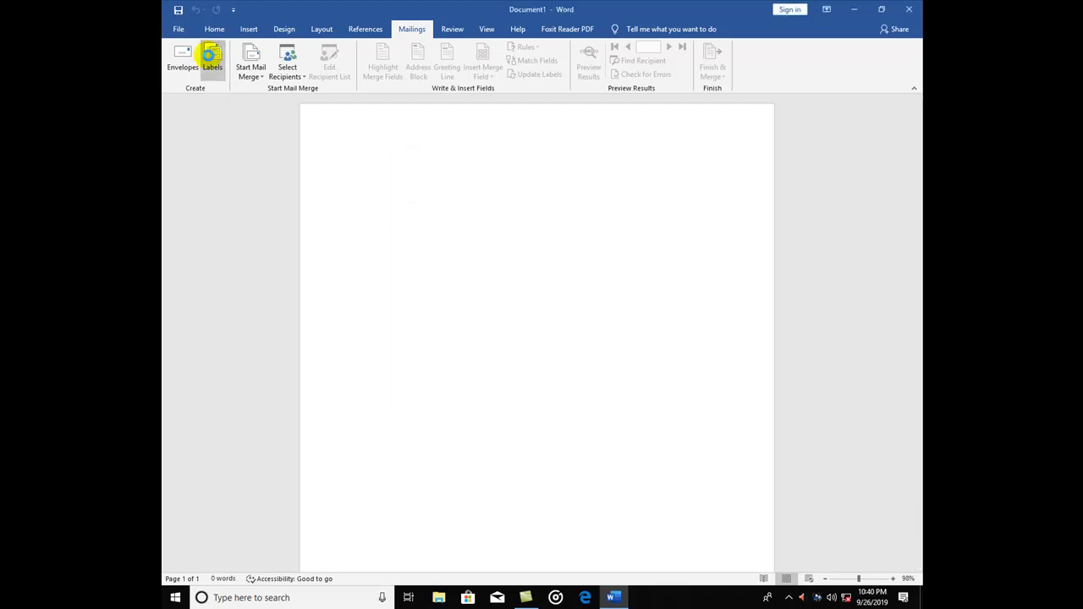
- Browse the Labels options and cancel without creating labels
left_click(209, 55)
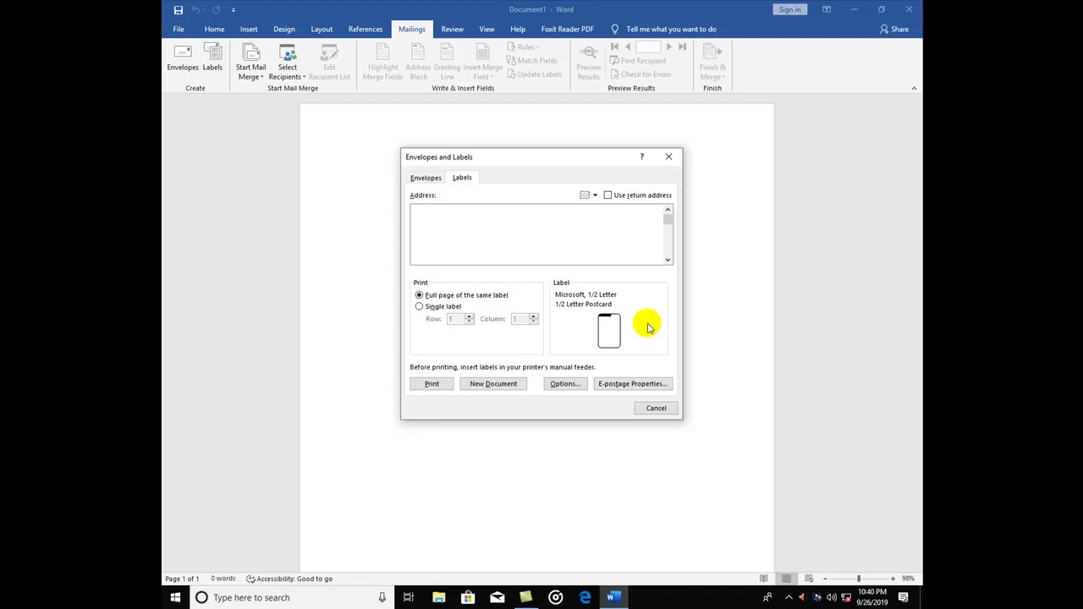
left_click(604, 319)
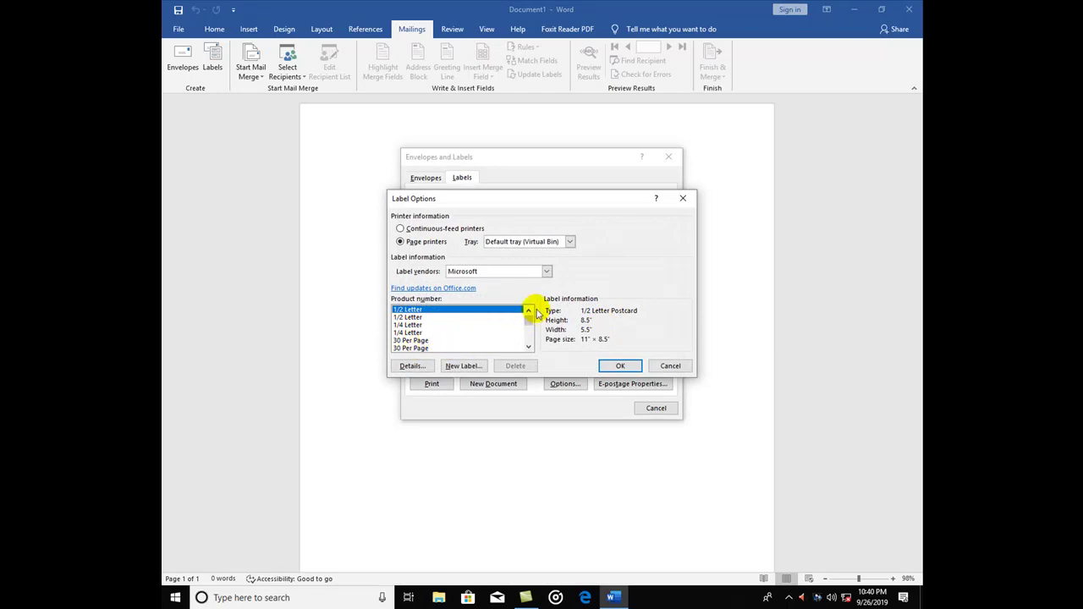
mouse_move(530, 320)
left_mouse_down()
mouse_move(531, 345)
mouse_move(531, 311)
left_mouse_up()
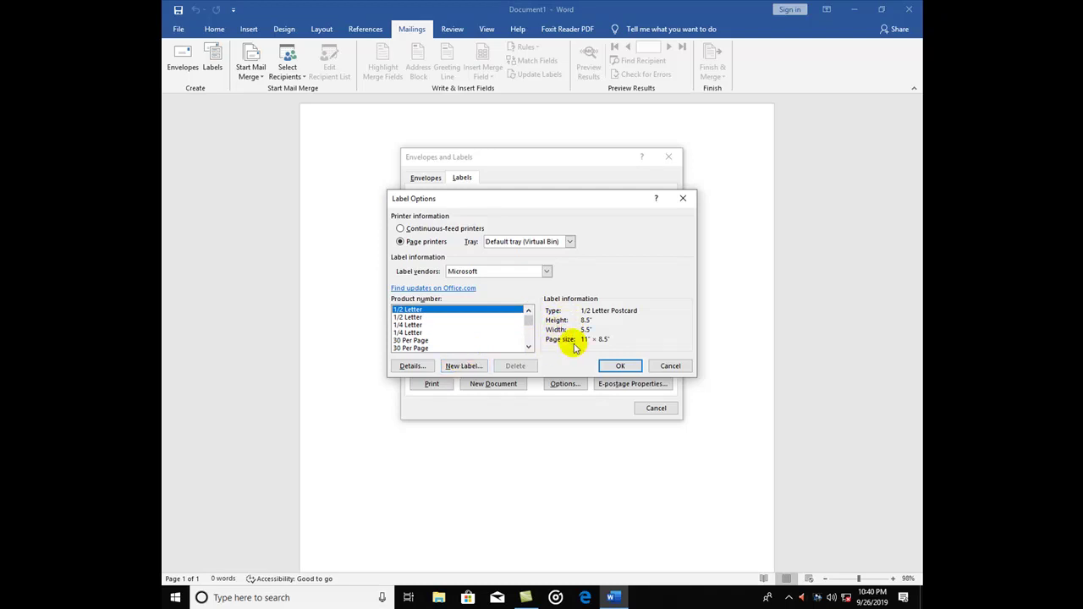
left_click(671, 366)
left_click(656, 408)
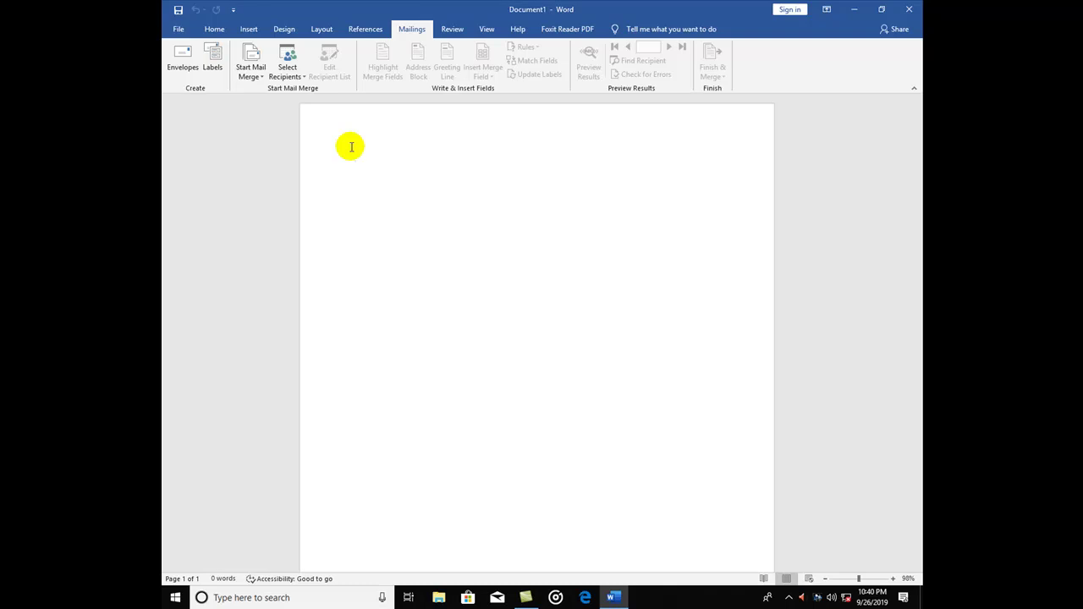
- Type 'Leave letter' as a centred, bold, enlarged all-caps title with a new line below
type("Leave letter")
key("ctrl+e")
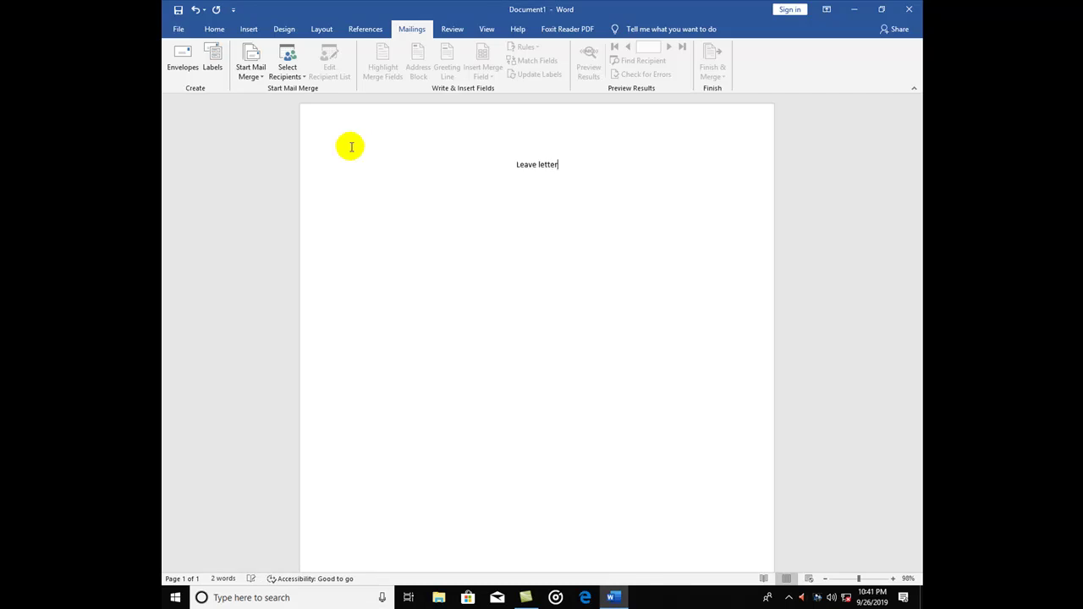
left_click_drag(565, 164, 513, 165)
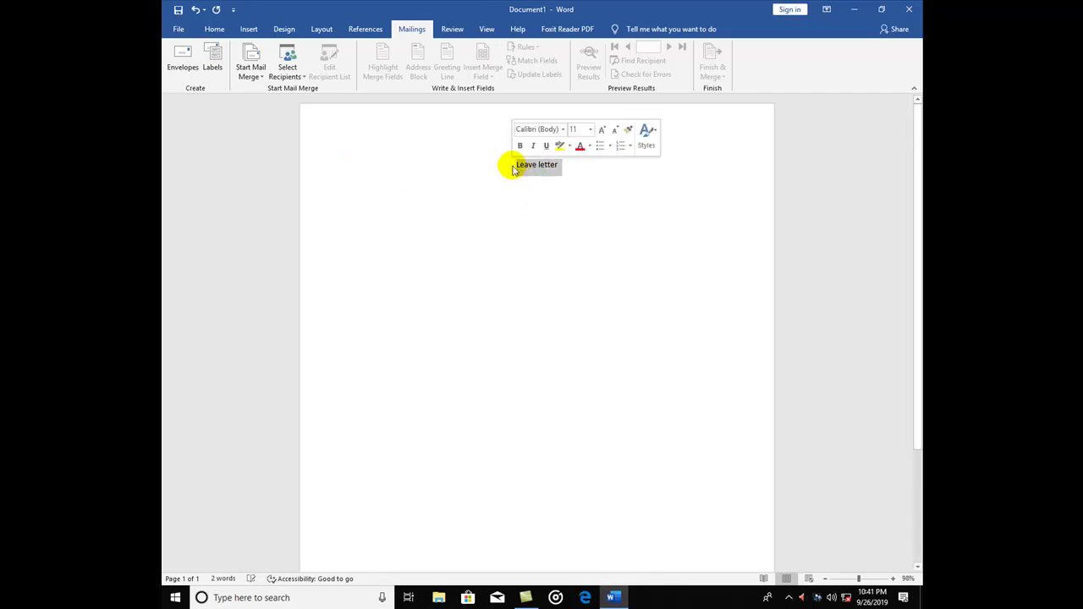
key("shift+F3")
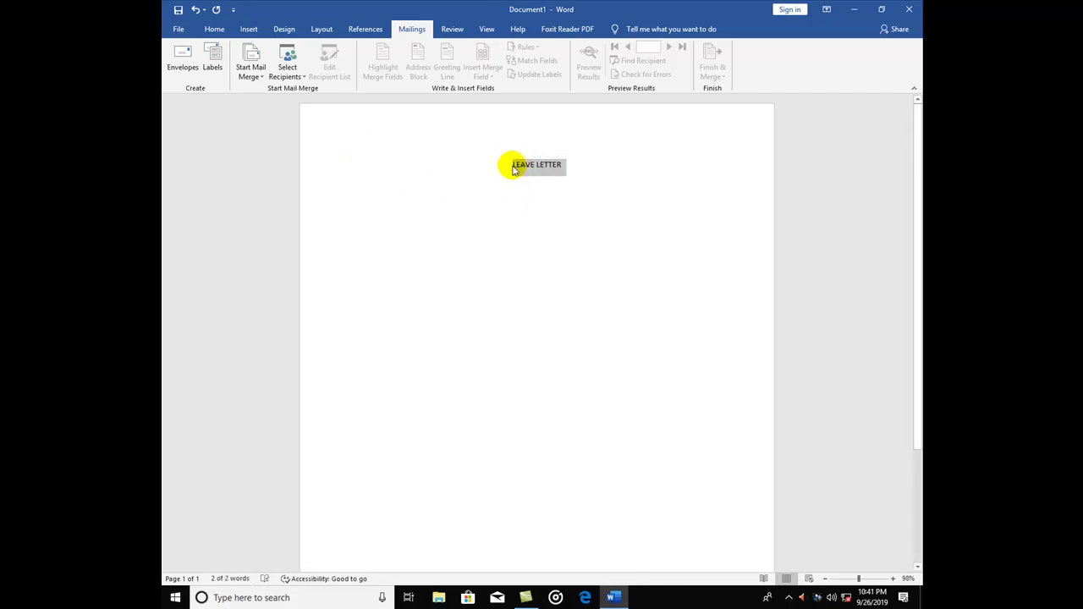
key("ctrl+shift+period")
key("ctrl+shift+period")
key("ctrl+shift+period")
key("ctrl+shift+period")
key("ctrl+shift+period")
key("ctrl+shift+period")
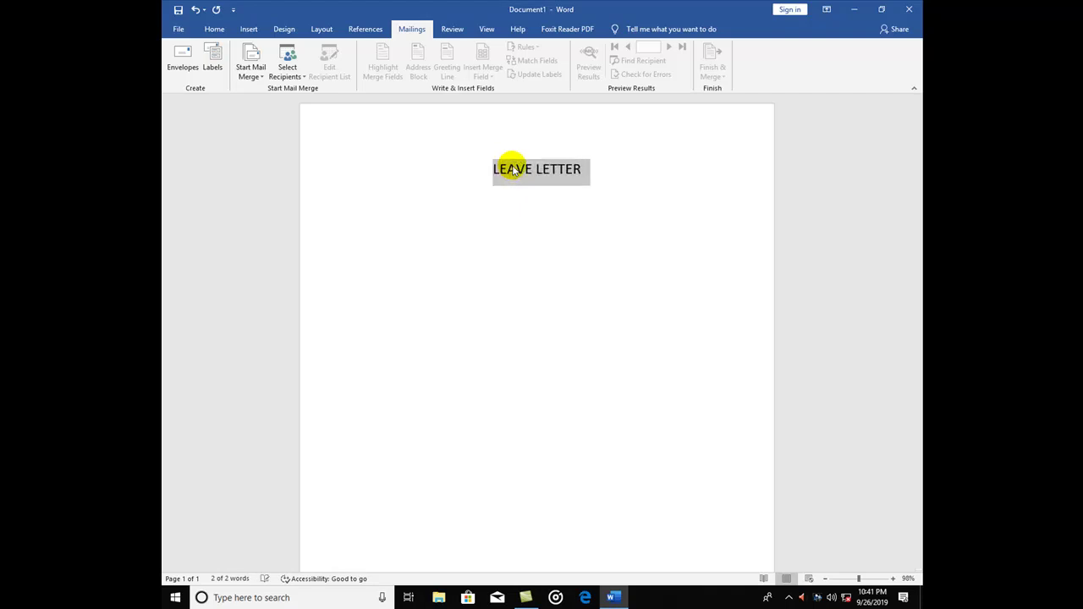
key("ctrl+b")
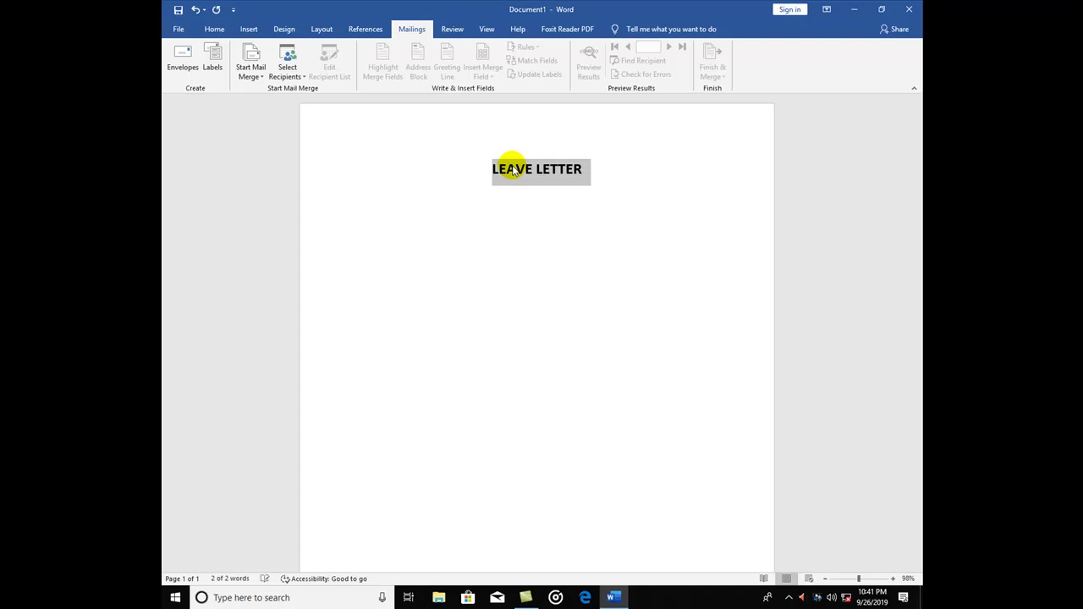
key("End")
key("Return")
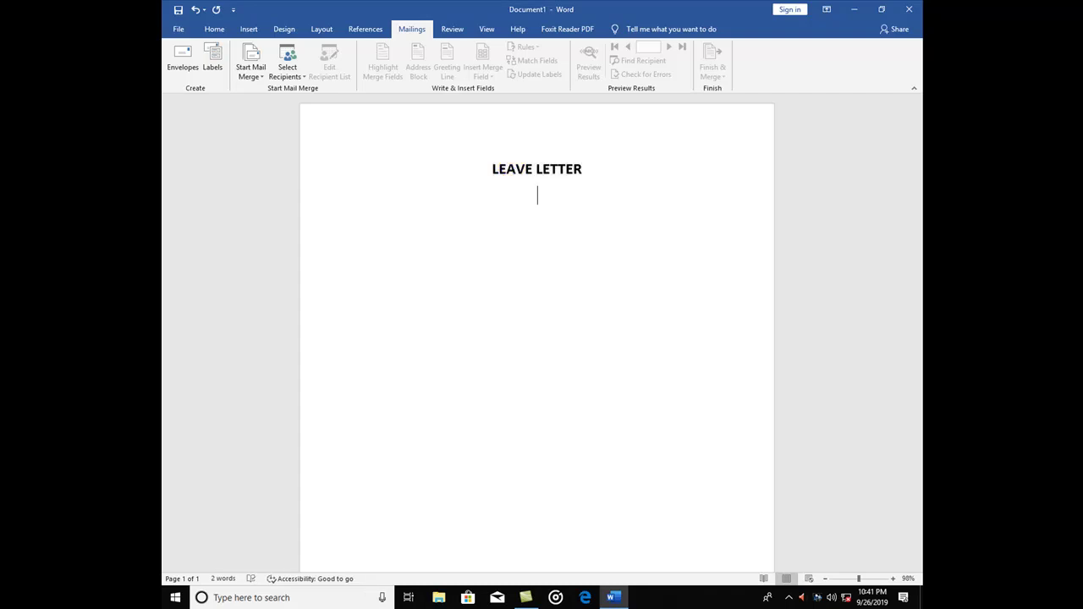
key("ctrl+f")
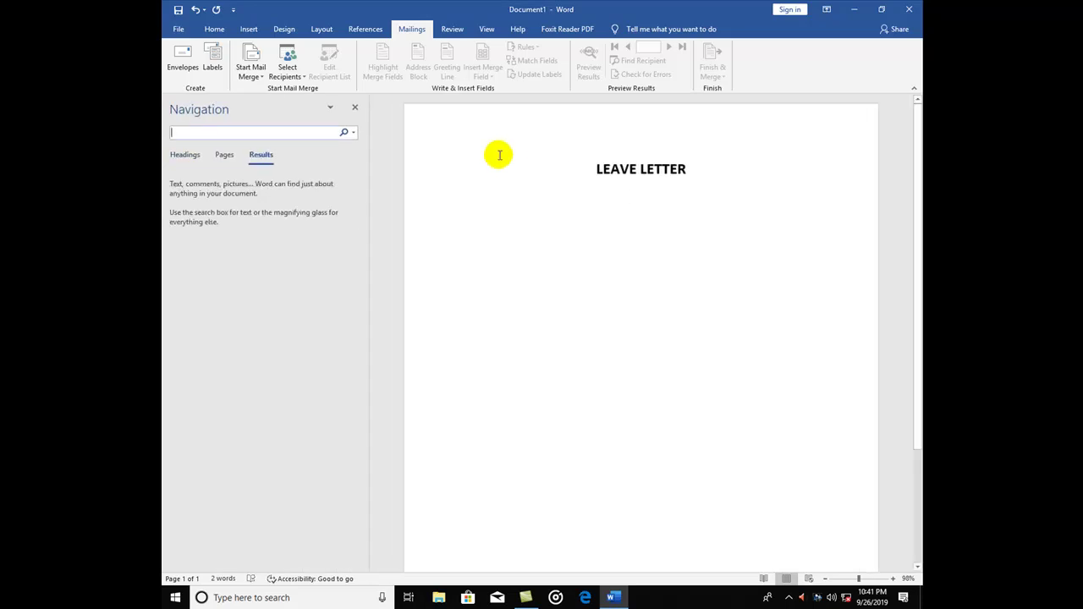
left_click(354, 108)
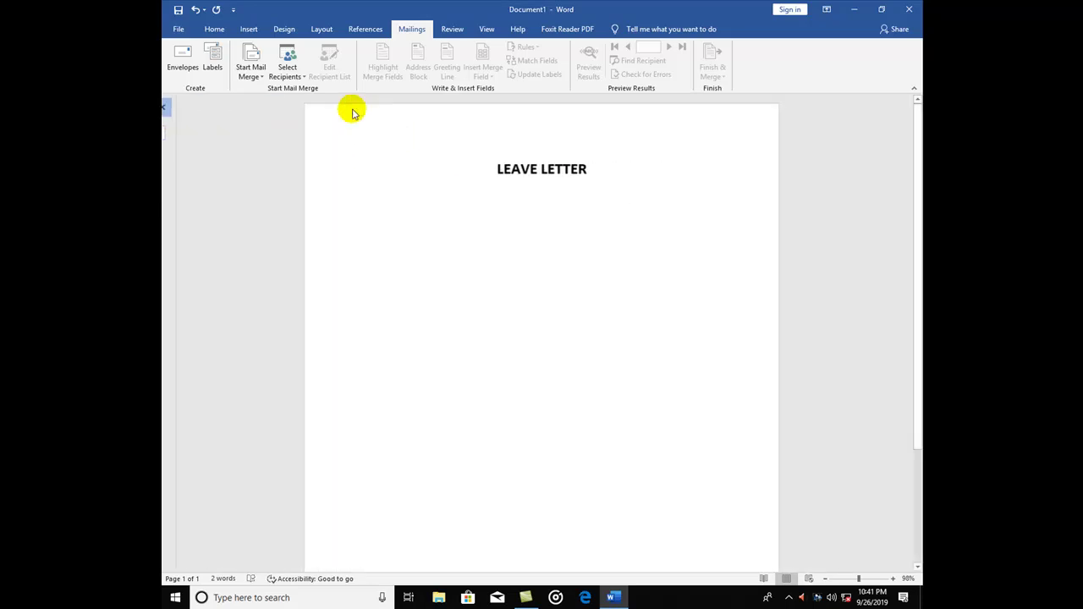
- Set the body text to 12 pt, not bold, left-aligned
left_click(214, 30)
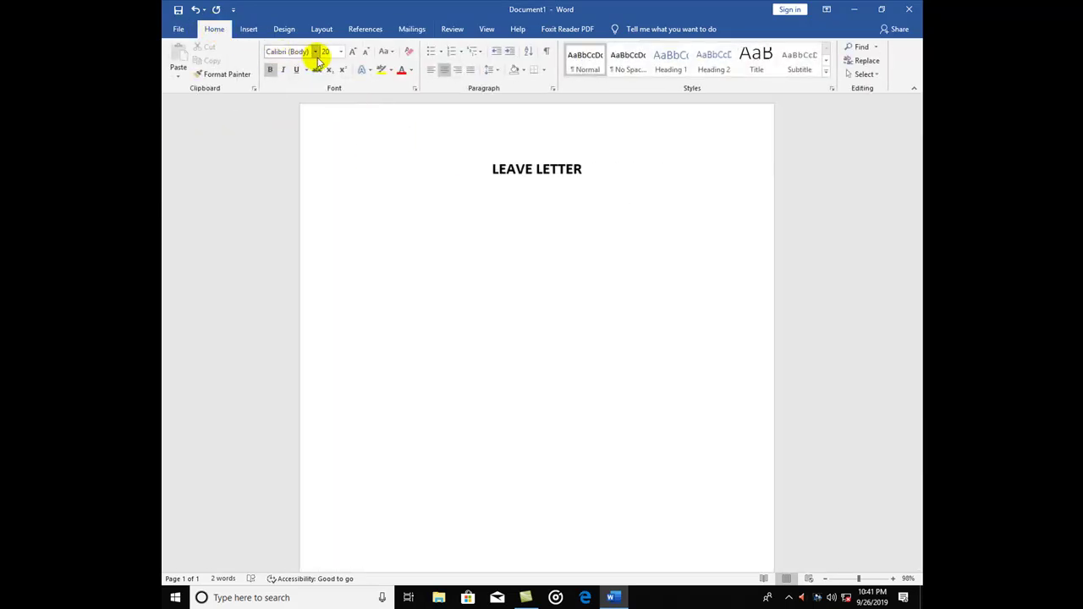
type("12")
key("Return")
key("ctrl+b")
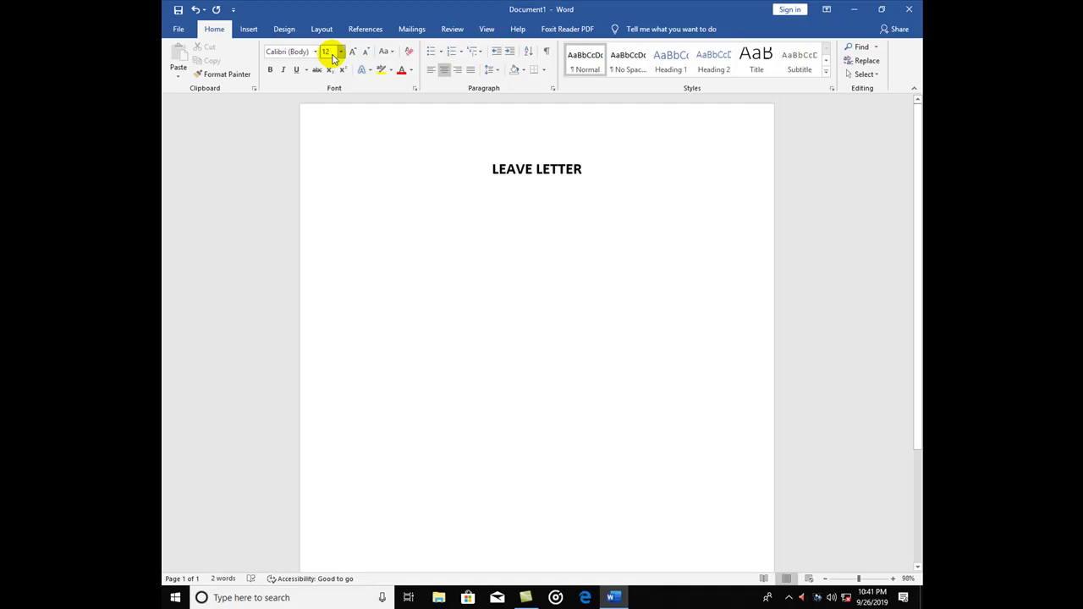
key("ctrl+l")
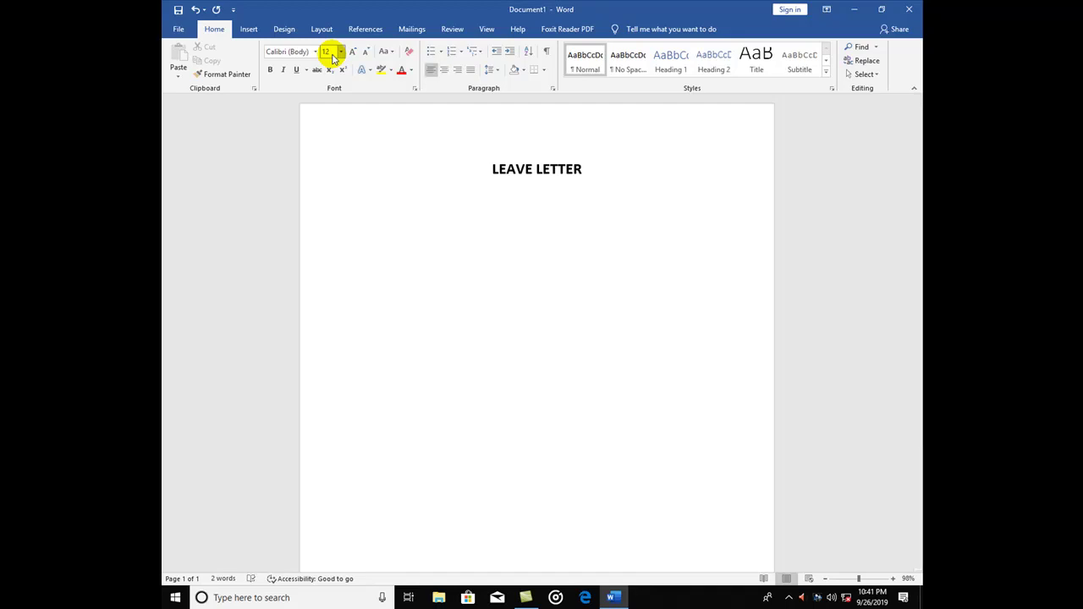
- Type the From: block: Mr. X, B.Sc., Computer, T.B.M.L. College, Porayar
type("From:")
key("Return")
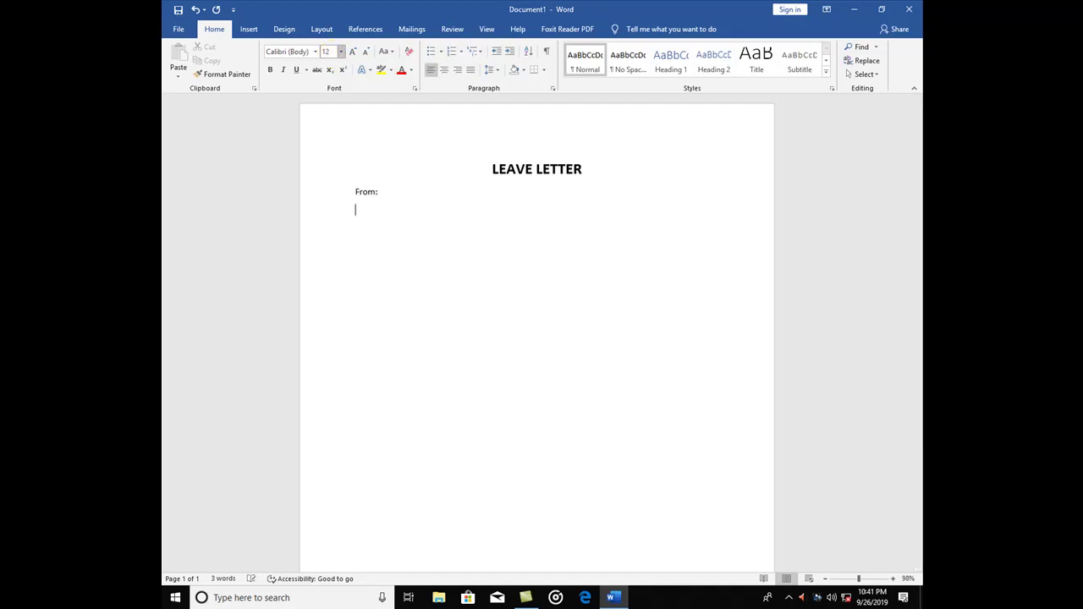
type("Mr. X")
key("Return")
type("B")
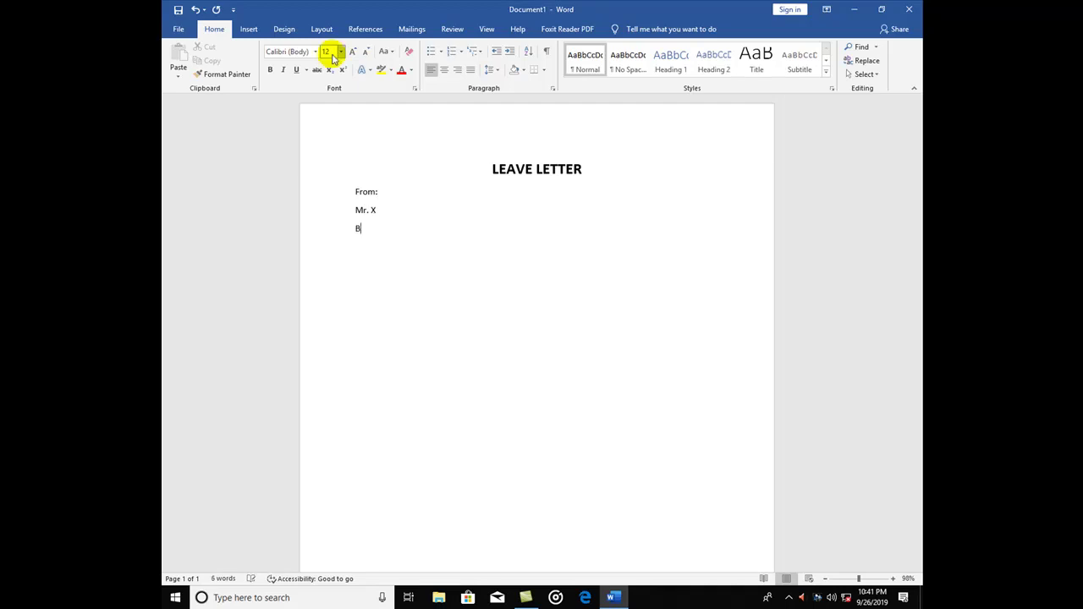
type(".Sc., Computer")
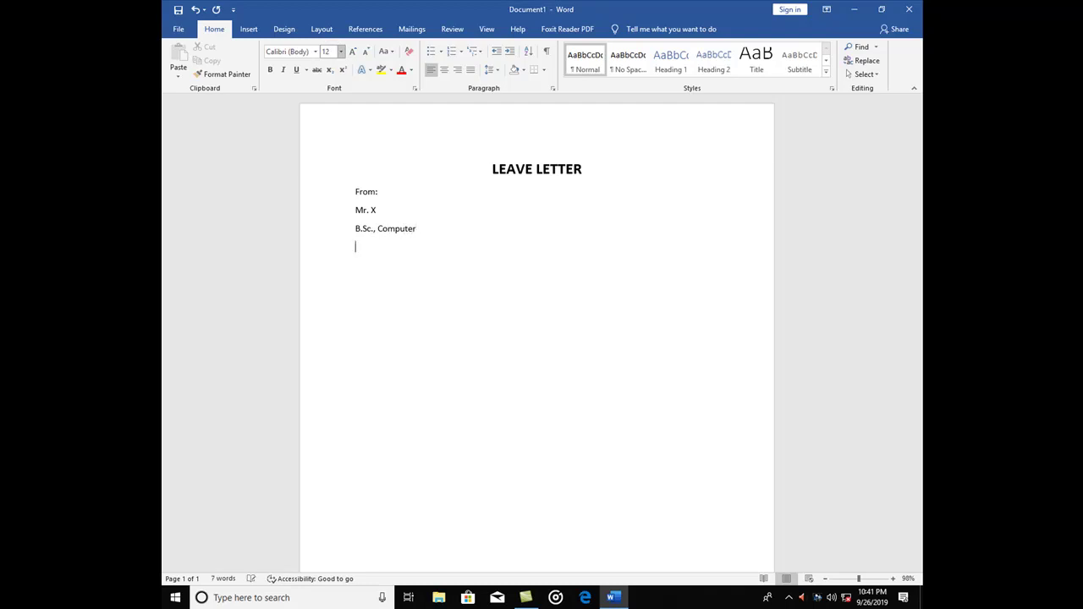
key("Return")
type("T.B.M.L. College")
key("Return")
type("orayar")
key("Return")
- Add the To: line with blank lines below it for the recipient
key("Return")
type("To:")
key("Return")
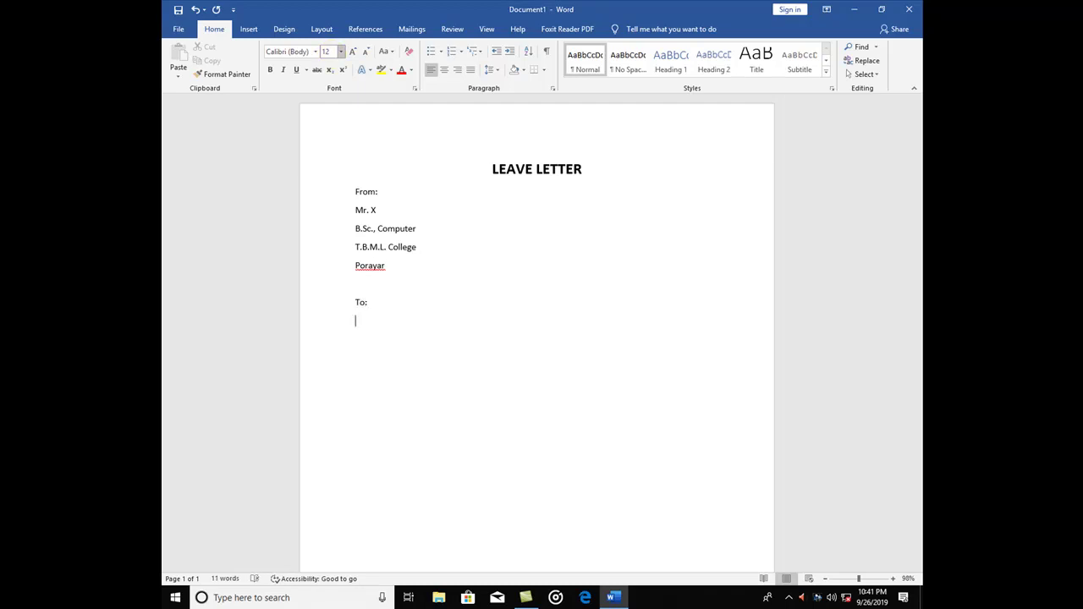
key("Return")
key("Return")
key("Return")
key("Return")
- Write the indented request for one day's leave for a brother's marriage on 27-9-2019
key("Tab")
type("Welcome sir, I am goint c")
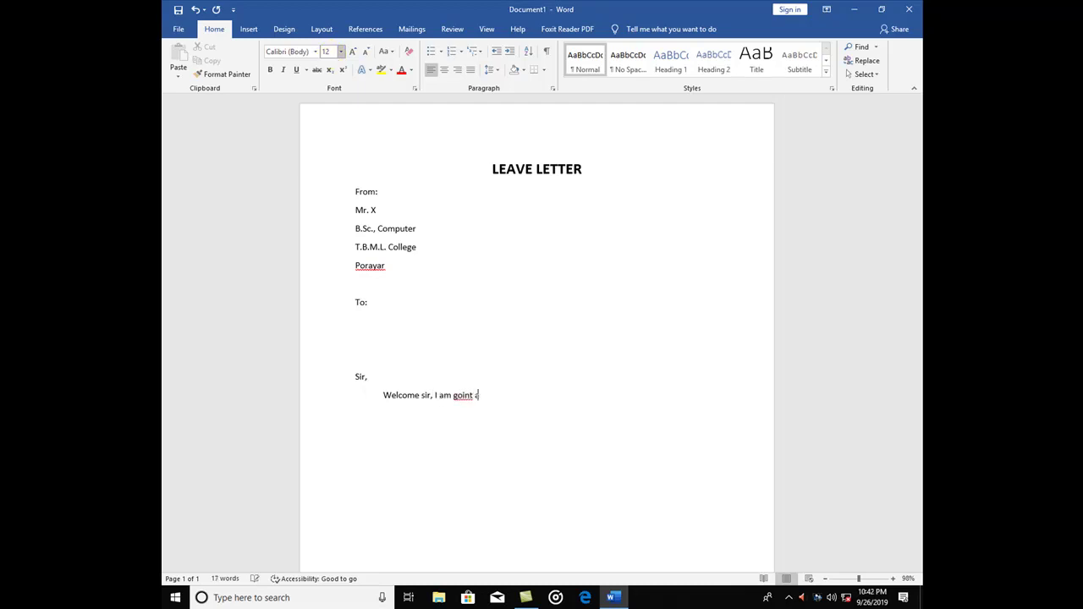
key("BackSpace")
key("BackSpace")
key("BackSpace")
type("g to attend my brotre")
key("BackSpace")
key("BackSpace")
type("her marriage on ")
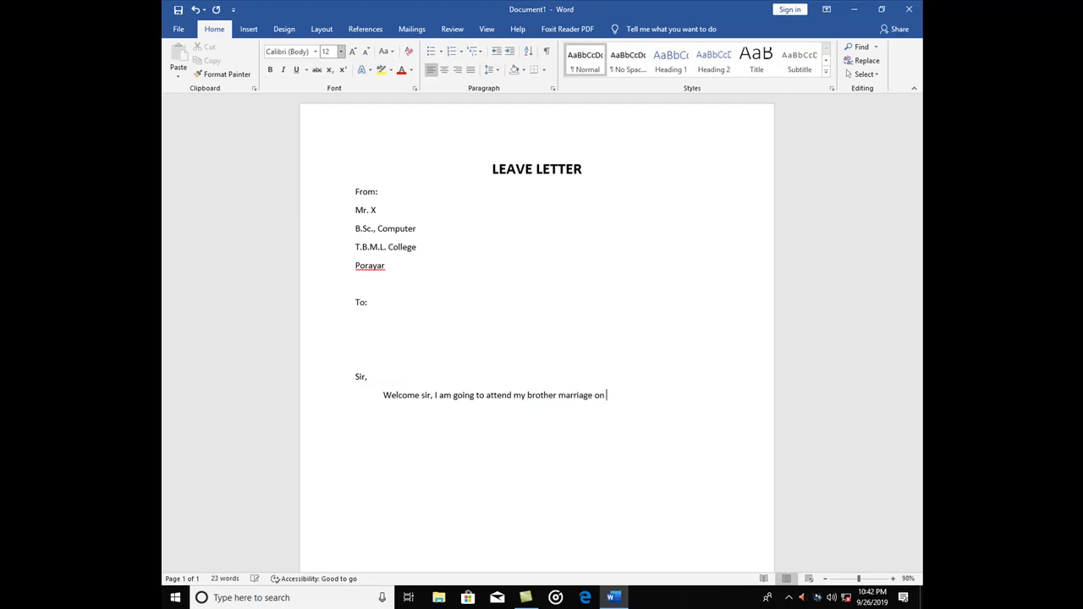
type("27-9-2019")
type(", kindly grand me leave f")
type("or one day>")
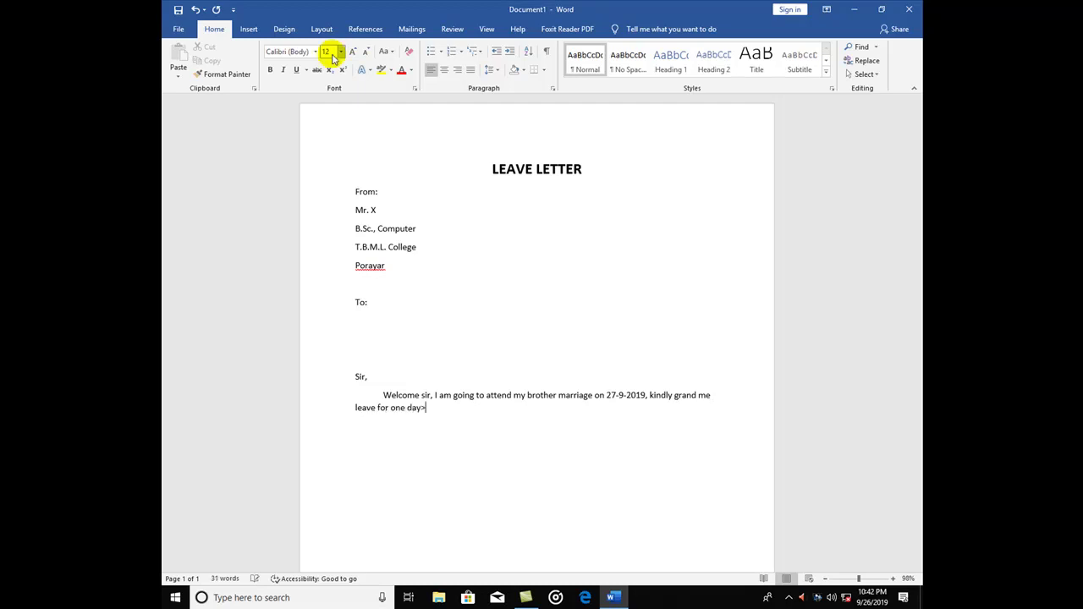
key("BackSpace")
- Add a right-aligned 'Your faithfully,' and 'Mr. X' closing
key("Return")
key("ctrl+r")
type("your faith")
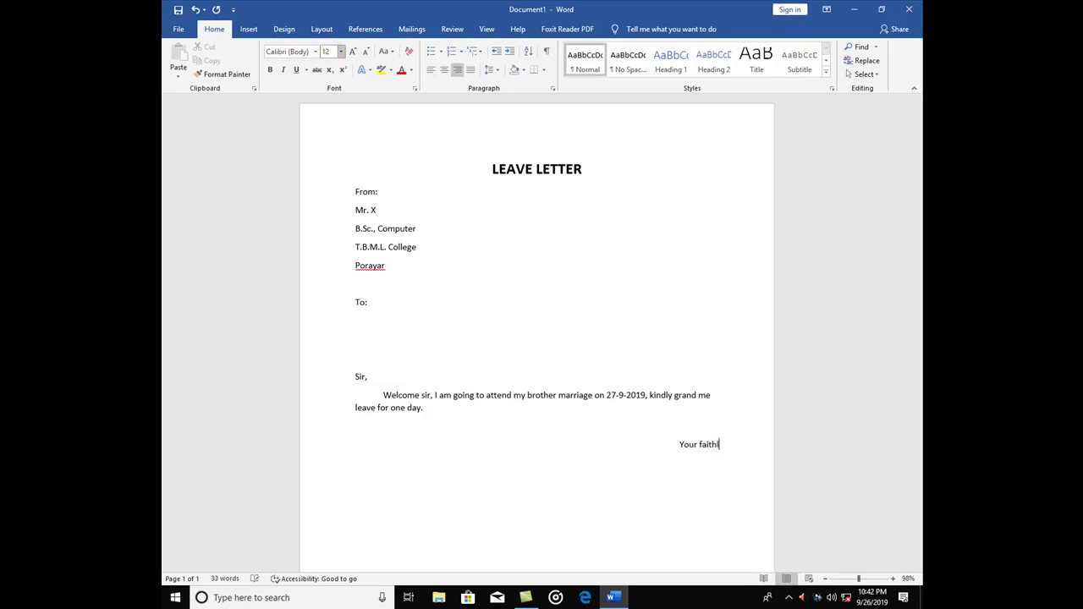
type("ully,")
key("Return")
type("Mr. X")
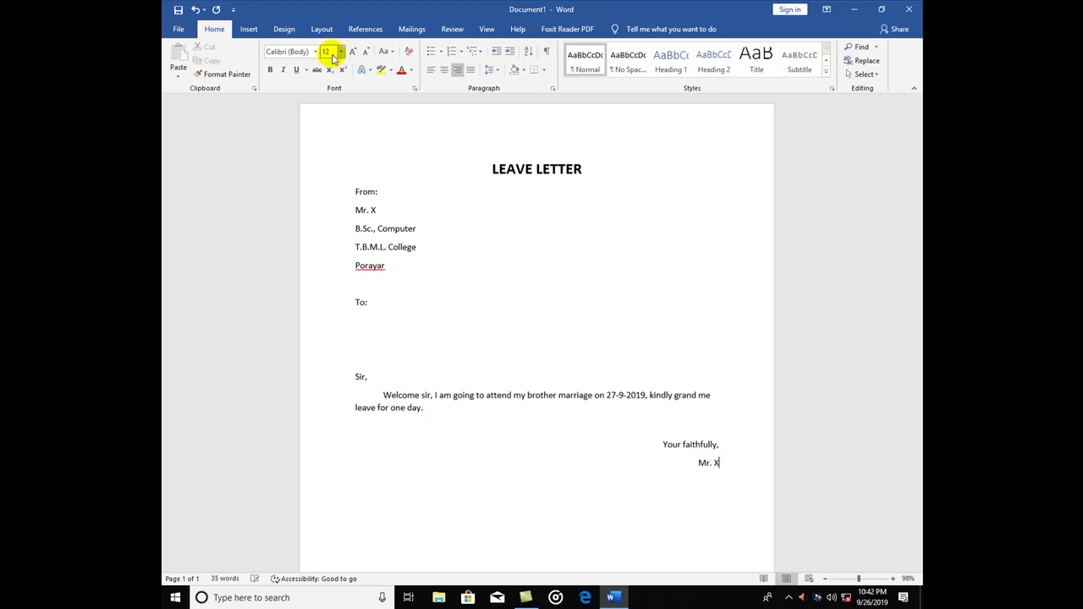
left_click(407, 333)
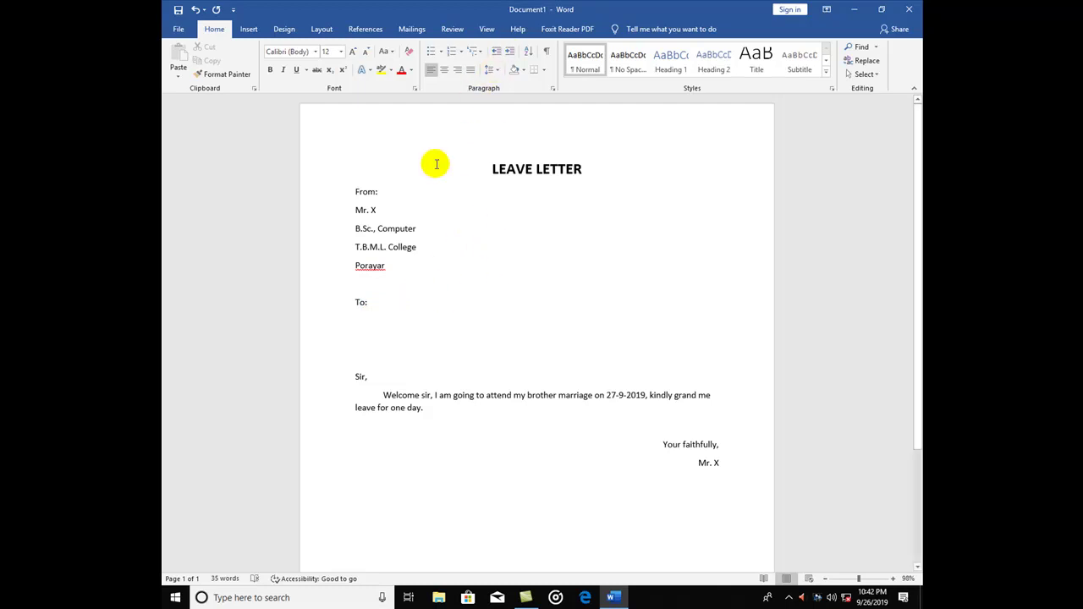
- Start a Letters mail merge and choose Use an Existing List for recipients
left_click(423, 28)
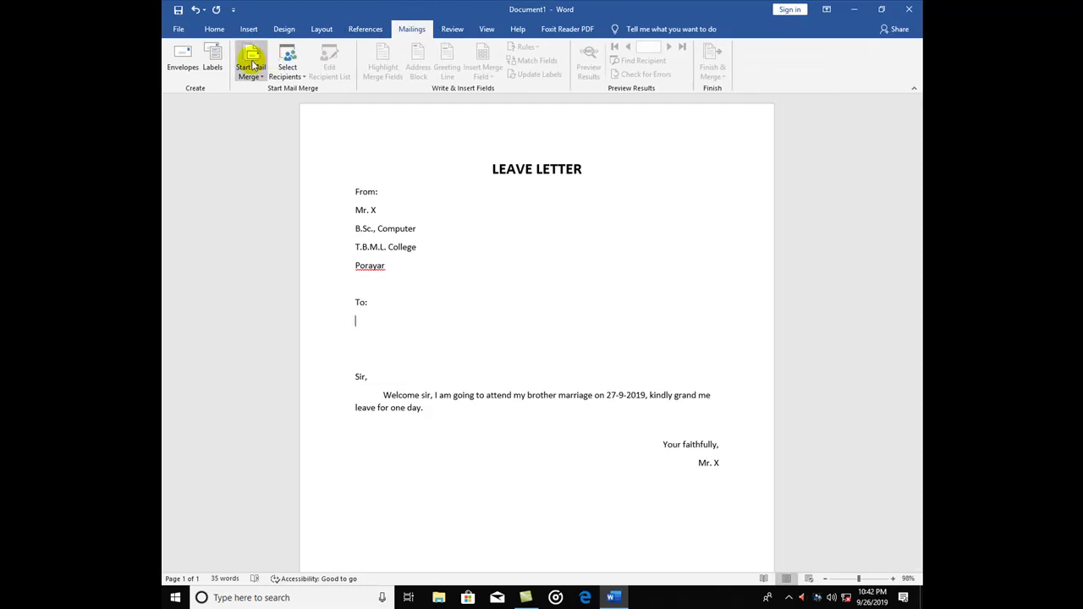
left_click(252, 65)
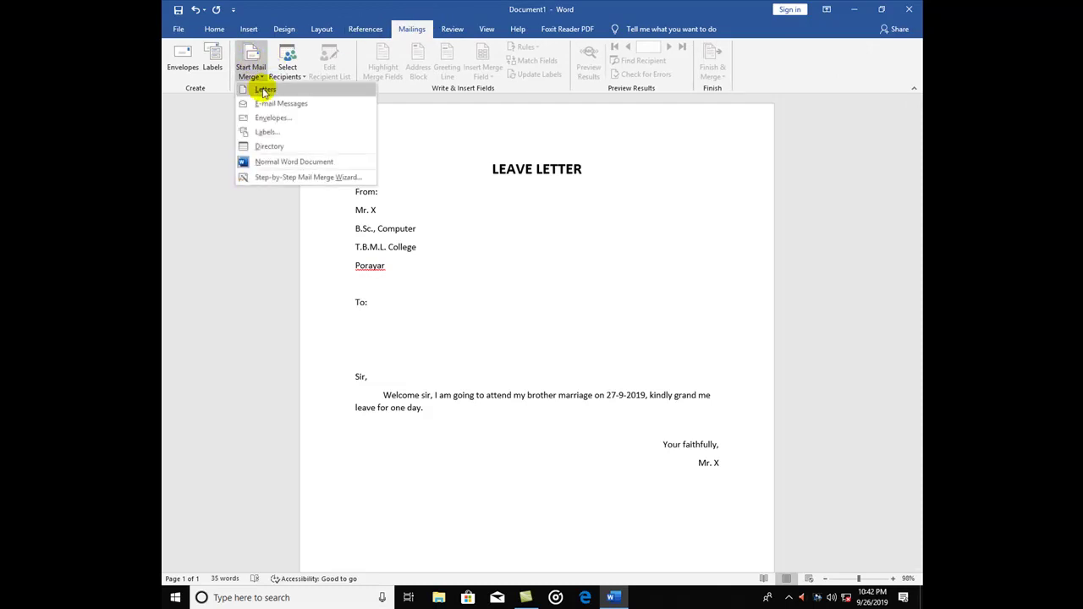
left_click(263, 90)
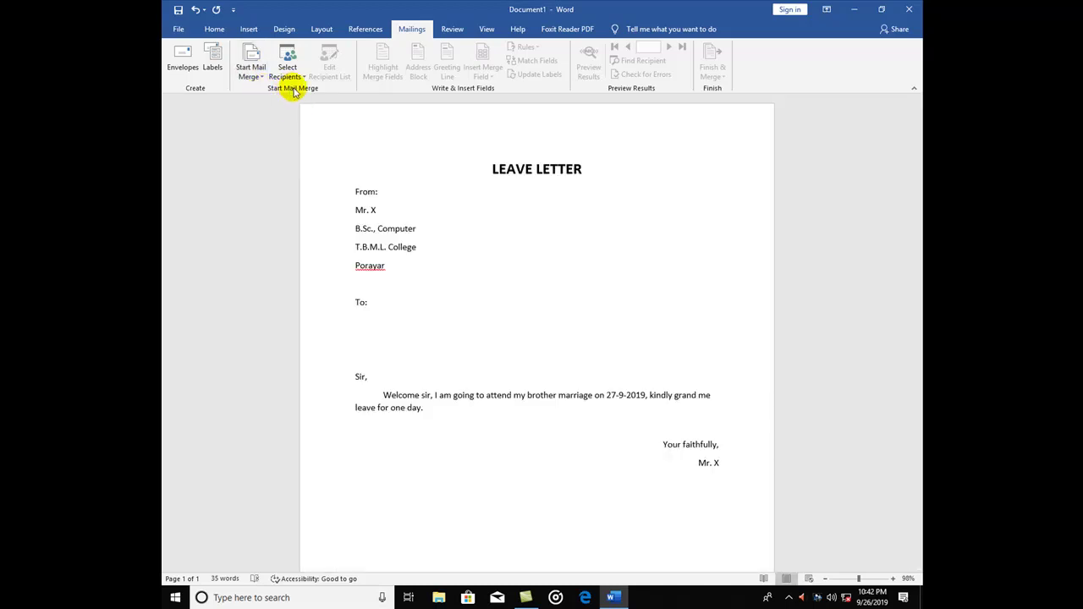
left_click(250, 76)
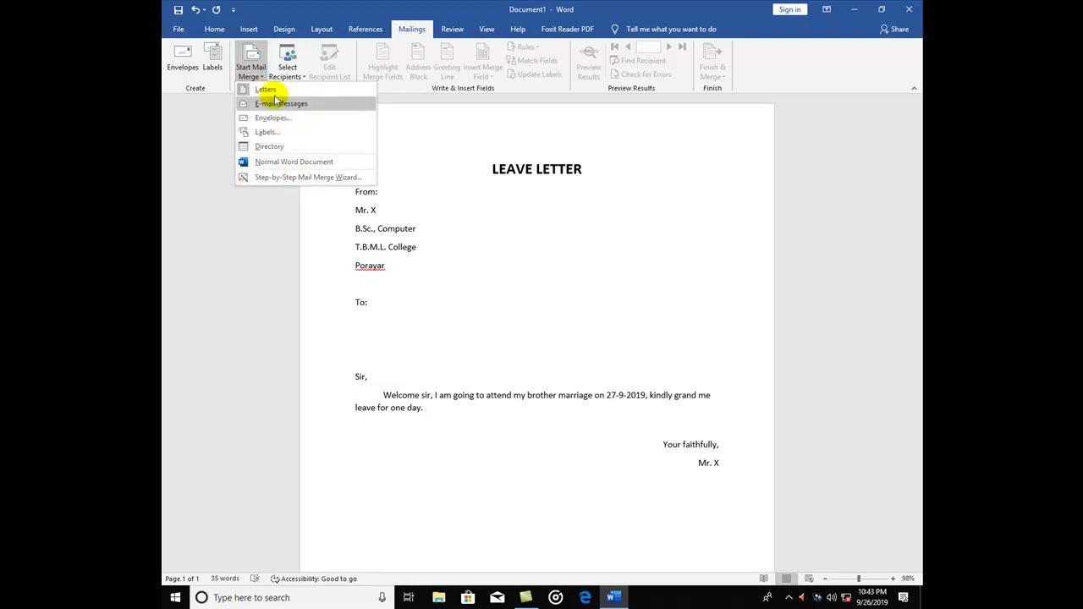
left_click(269, 91)
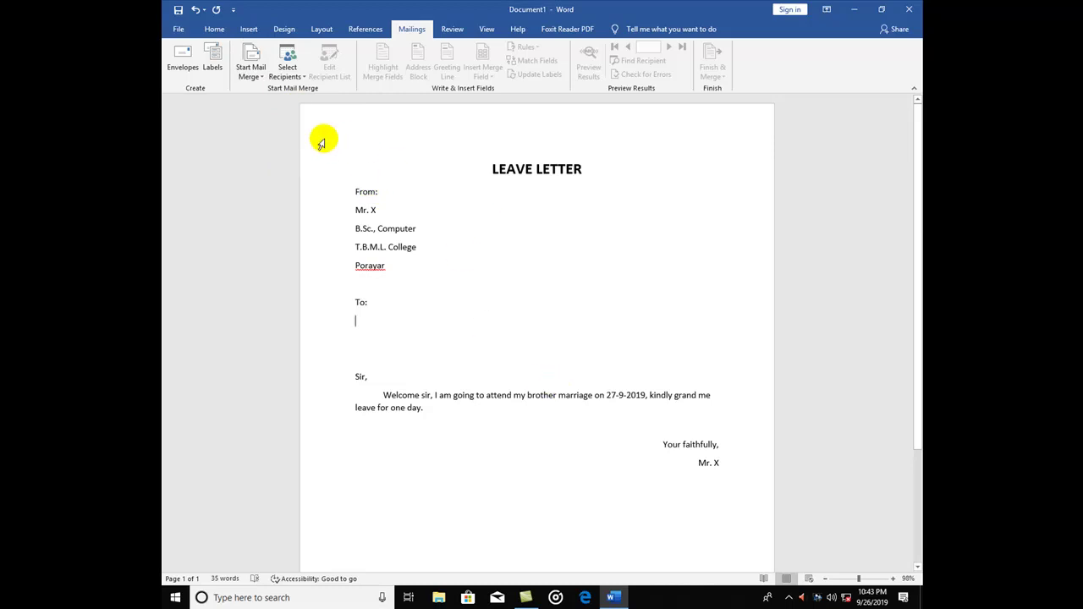
left_click(286, 75)
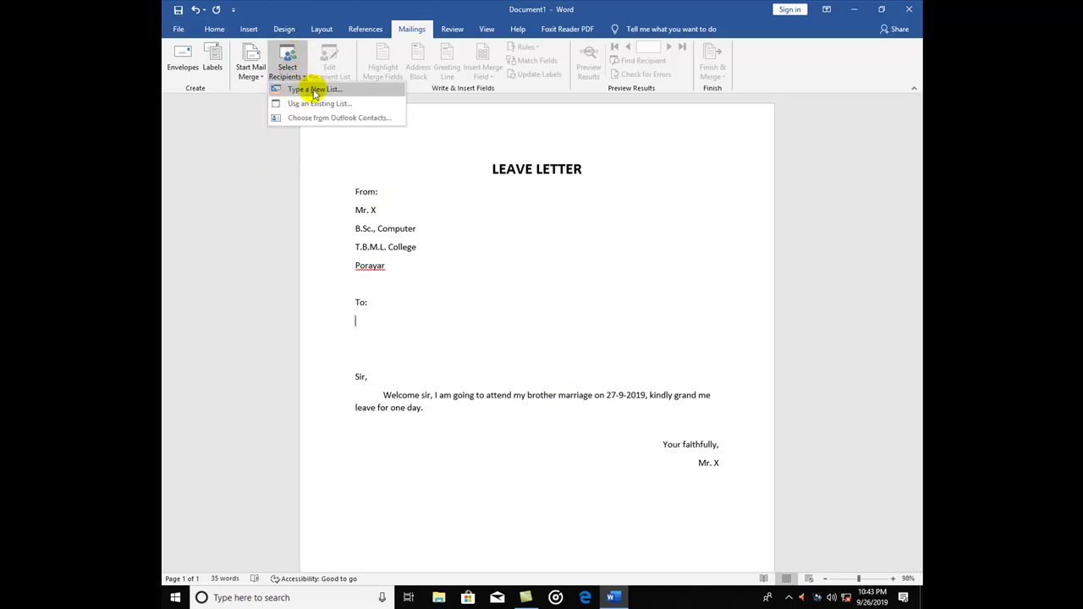
left_click(314, 104)
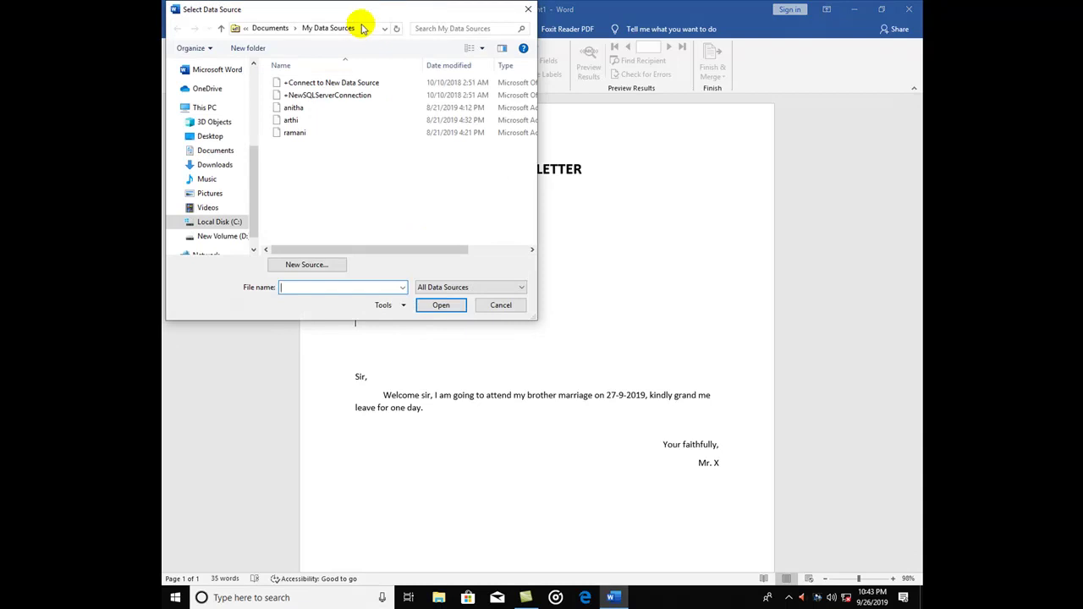
- Dismiss the Select Data Source dialog without a file and reopen Select Recipients
left_click_drag(357, 9, 512, 64)
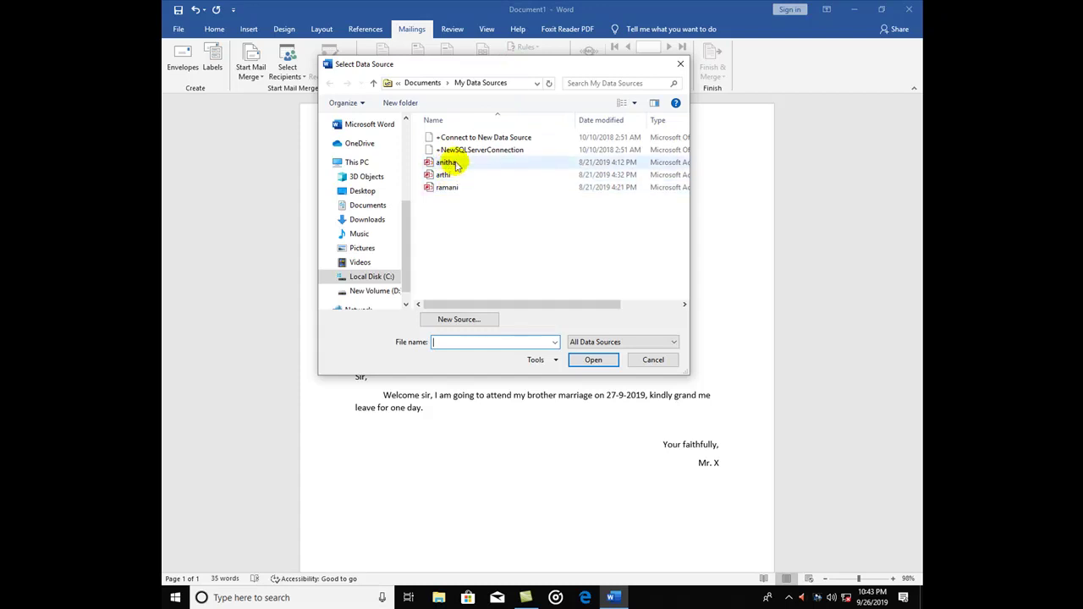
left_click(682, 66)
left_click(286, 71)
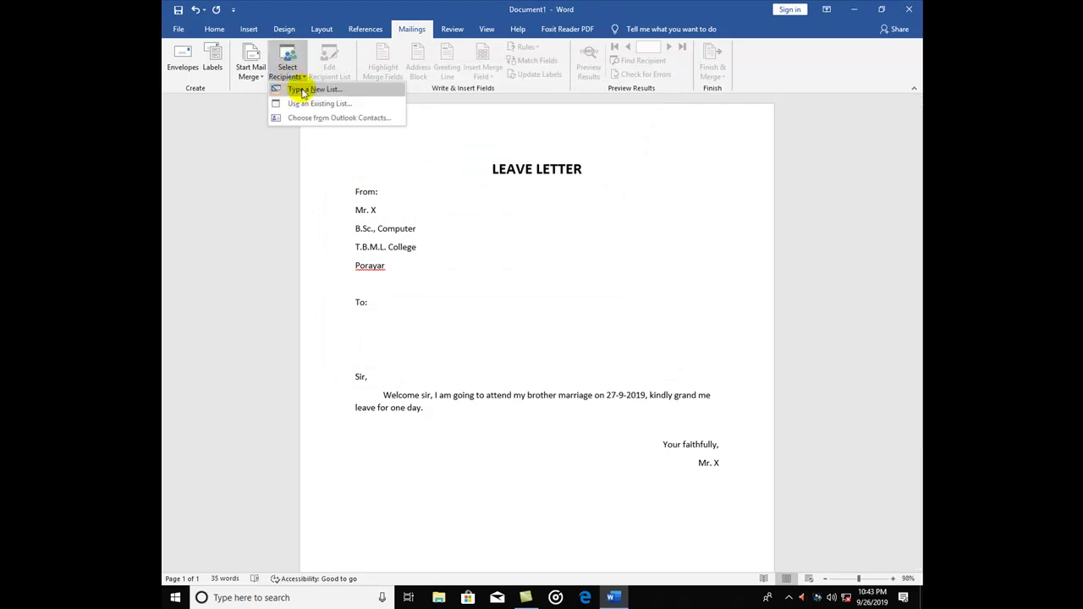
- Choose Type a New List and position the New Address List dialog to view its columns
left_click(302, 91)
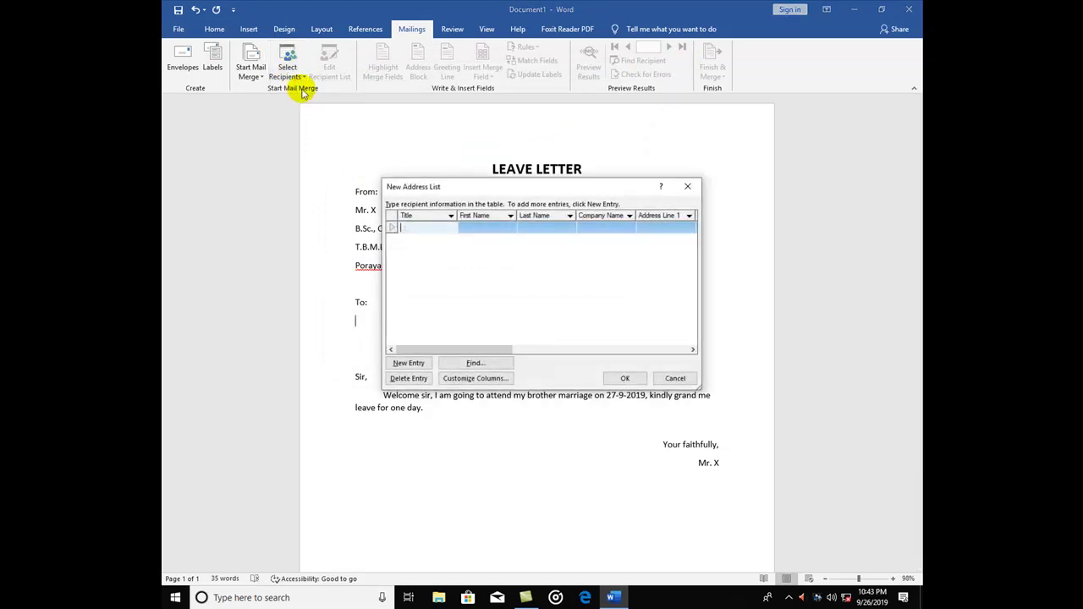
left_click_drag(497, 193, 508, 228)
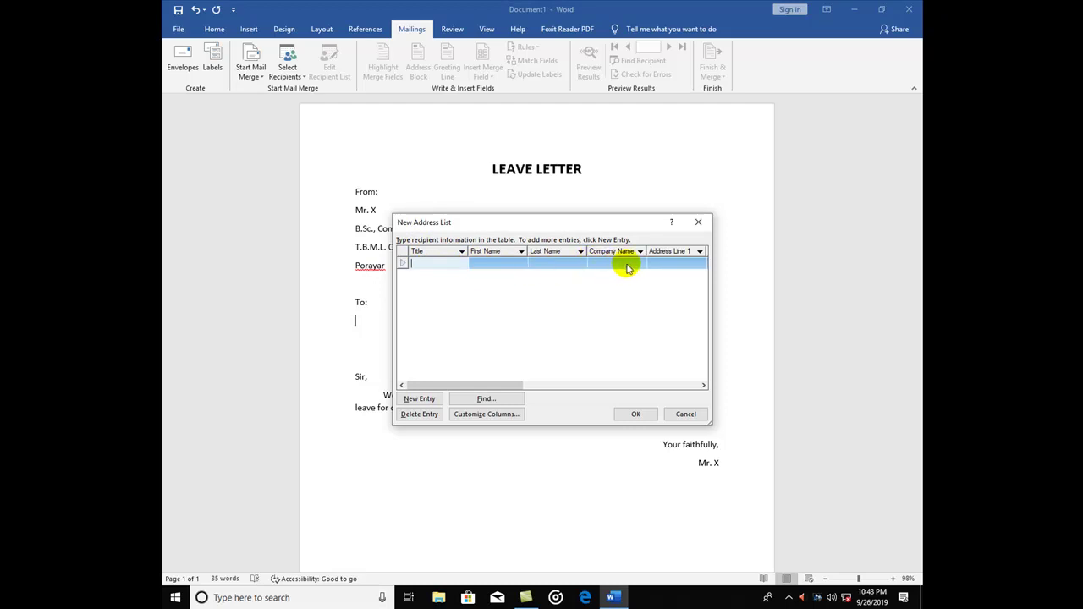
mouse_move(447, 385)
left_mouse_down()
mouse_move(594, 385)
mouse_move(423, 385)
left_mouse_up()
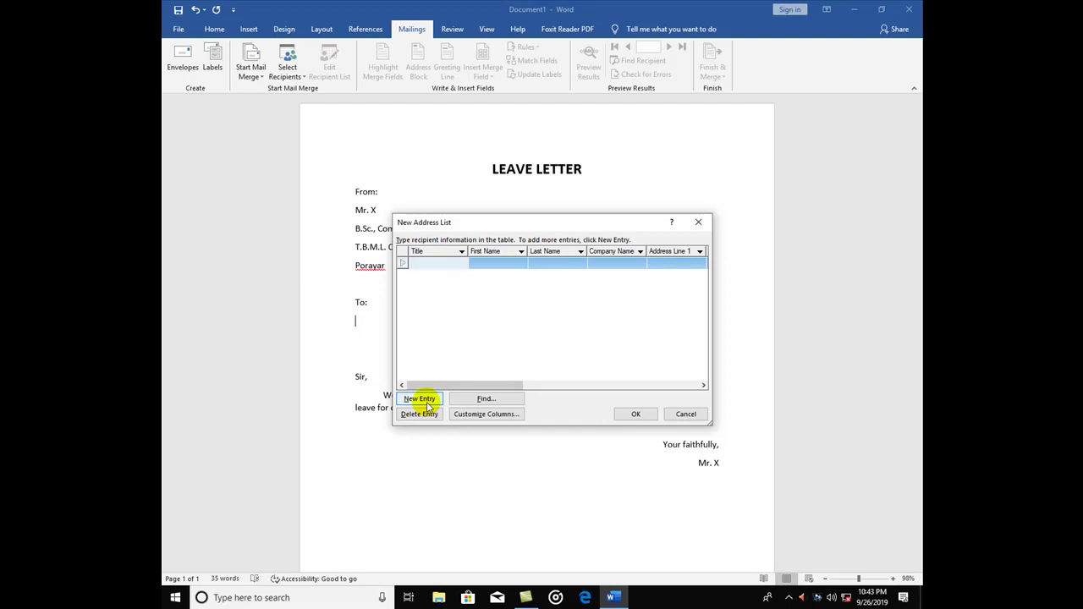
- In Customize Columns, delete every default field from Title through E-mail Address
left_click(486, 413)
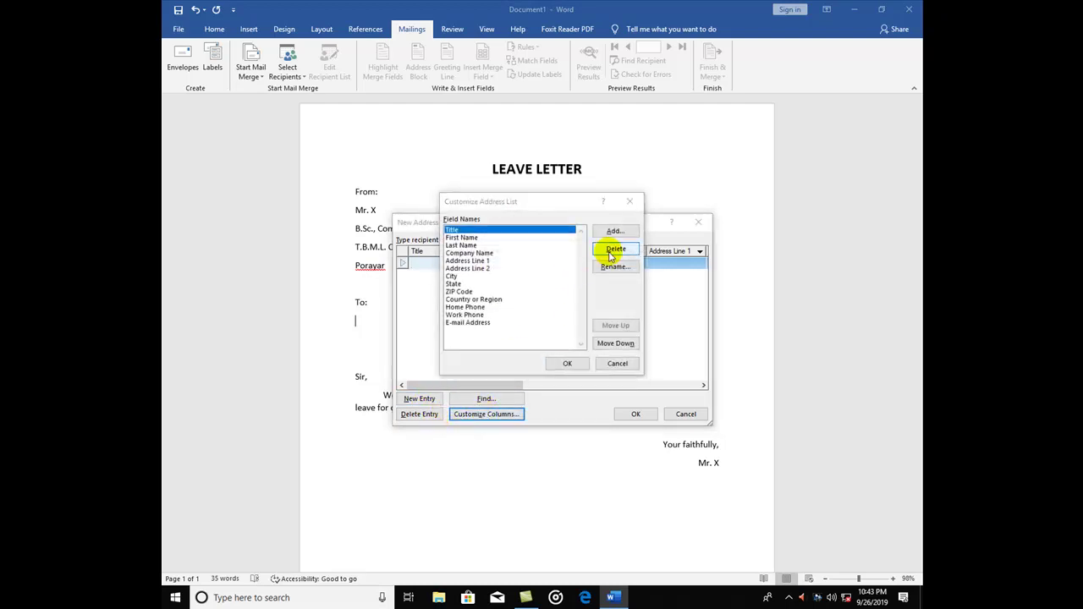
left_click(616, 248)
left_click(522, 333)
left_click(615, 249)
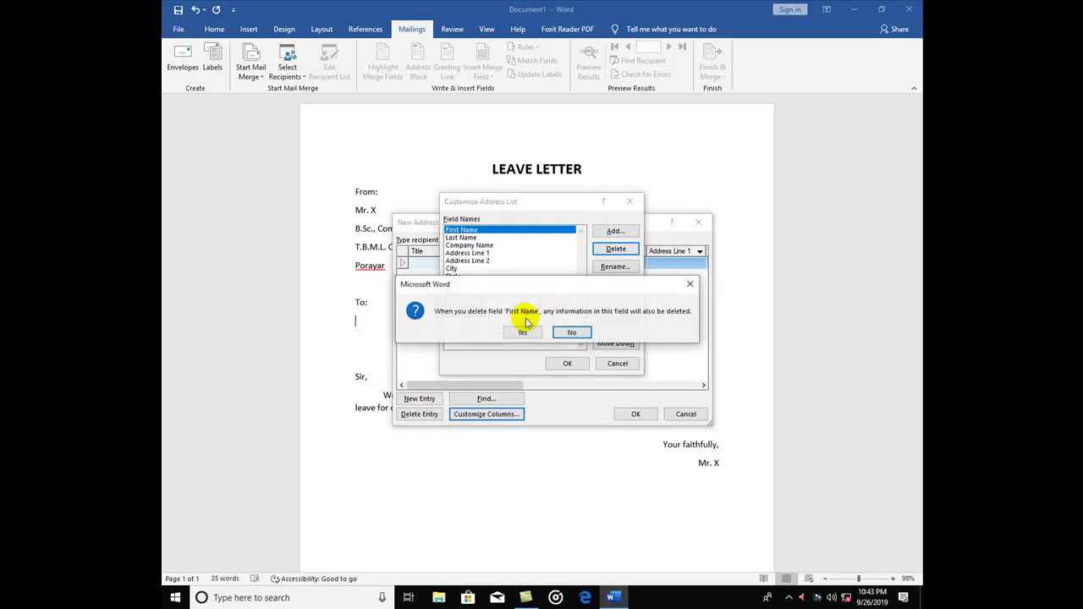
left_click(523, 332)
left_click(614, 249)
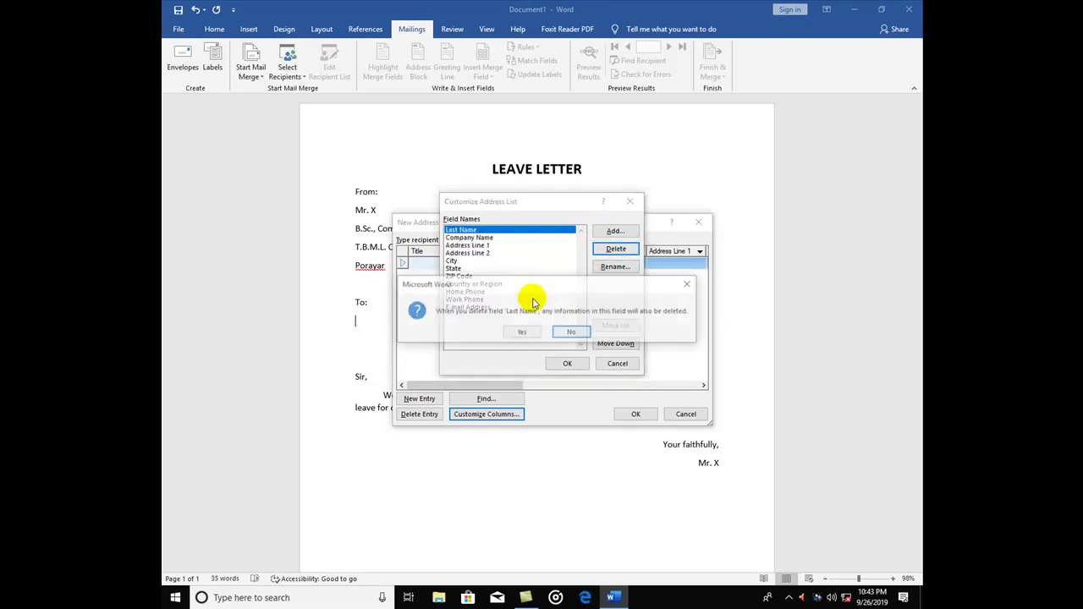
left_click(517, 332)
left_click(603, 252)
left_click(523, 332)
left_click(606, 252)
left_click(518, 332)
left_click(611, 250)
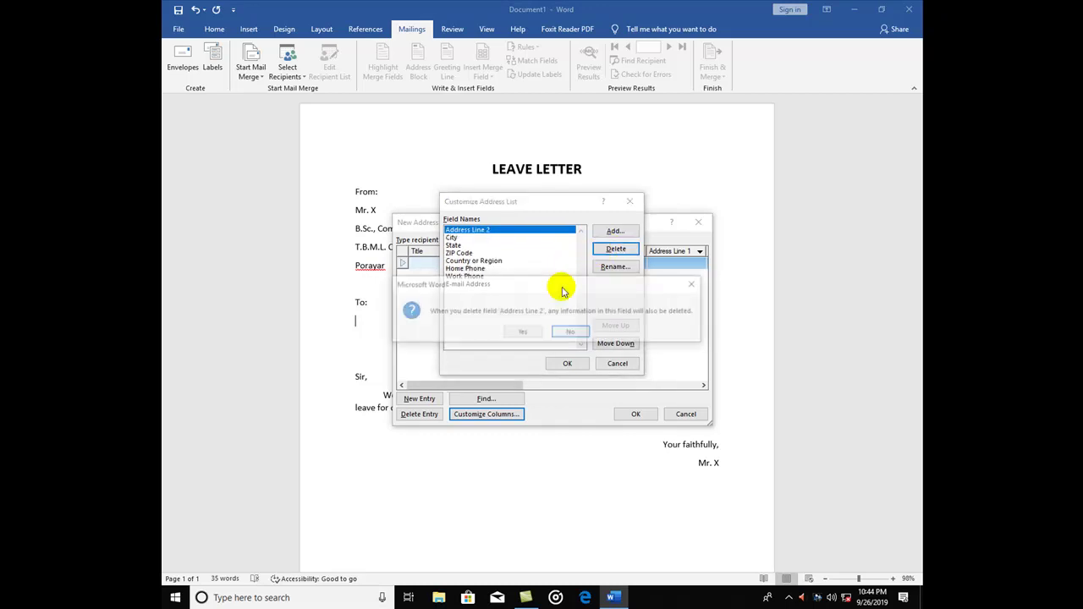
left_click(530, 332)
left_click(607, 249)
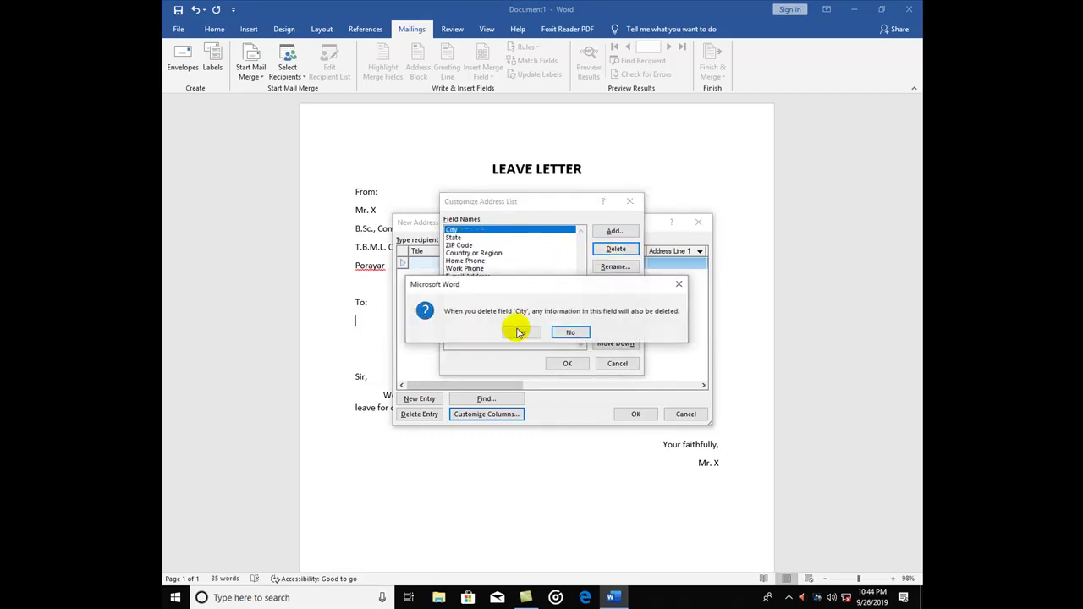
left_click(522, 333)
left_click(605, 250)
left_click(524, 332)
left_click(604, 253)
left_click(521, 332)
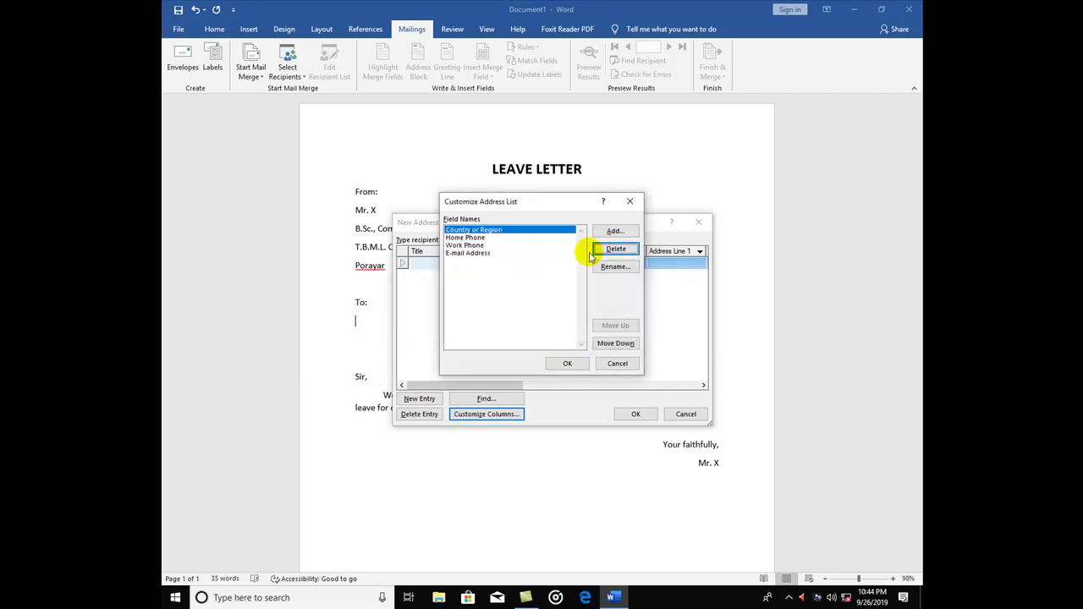
left_click(605, 252)
left_click(624, 332)
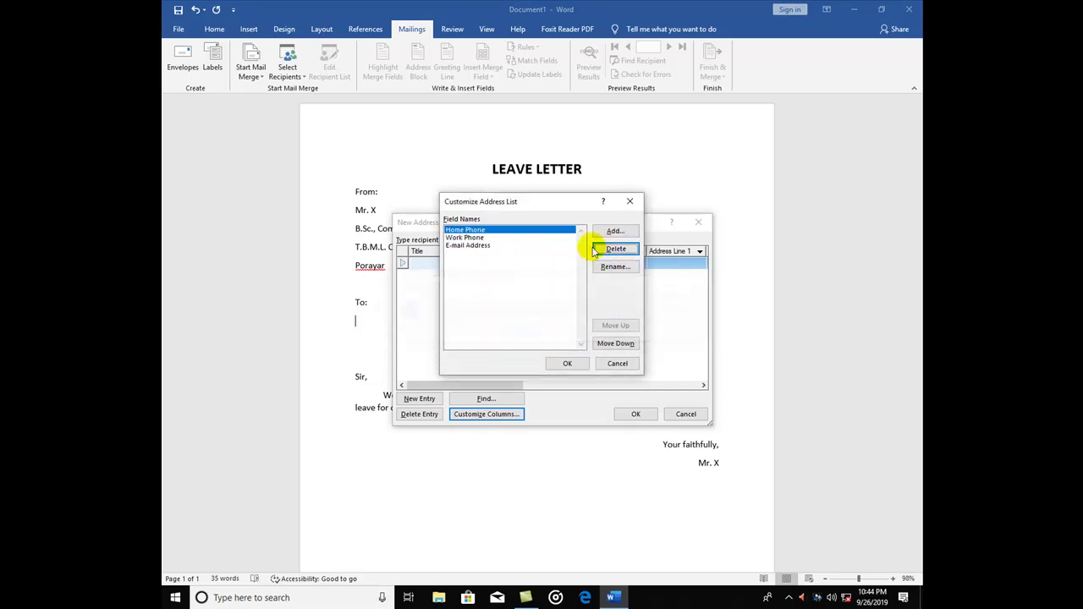
left_click(616, 249)
left_click(512, 335)
left_click(609, 250)
left_click(522, 332)
left_click(605, 254)
left_click(522, 332)
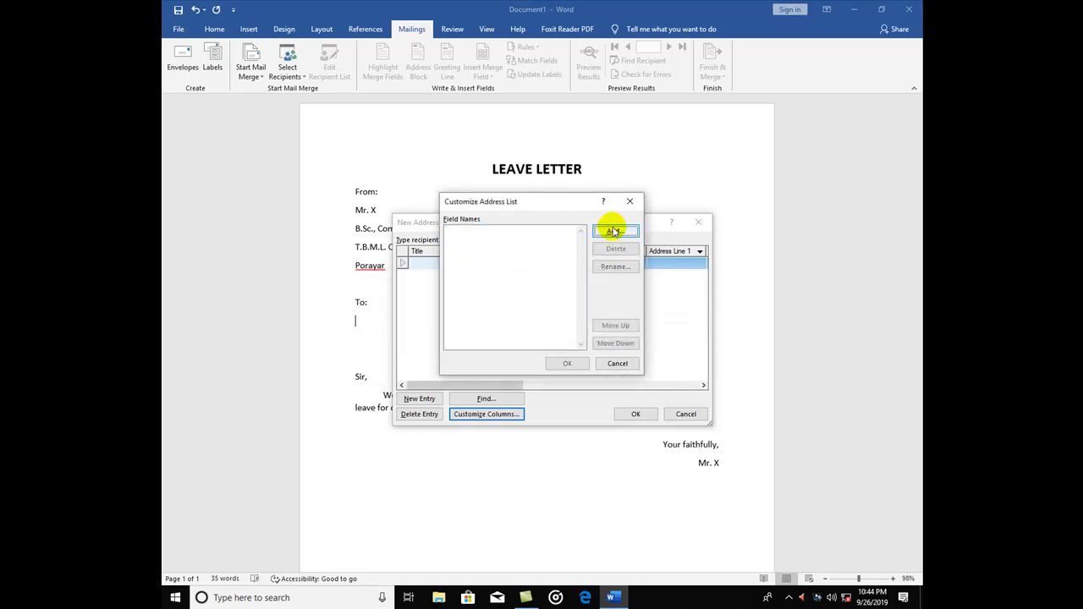
- Add Name, Department and place fields and apply the new columns
left_click(613, 231)
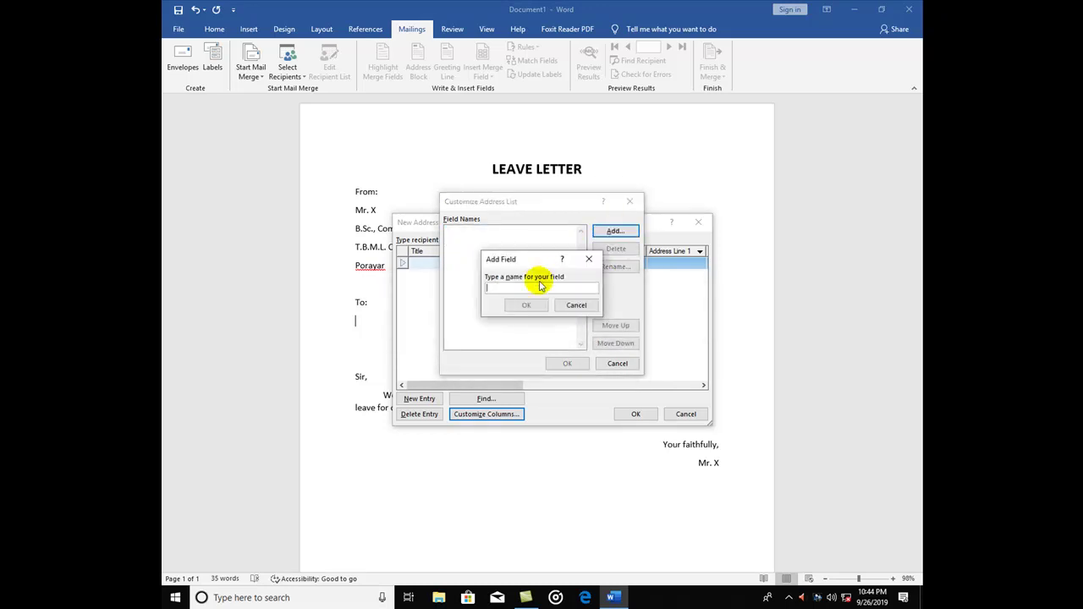
type("Name")
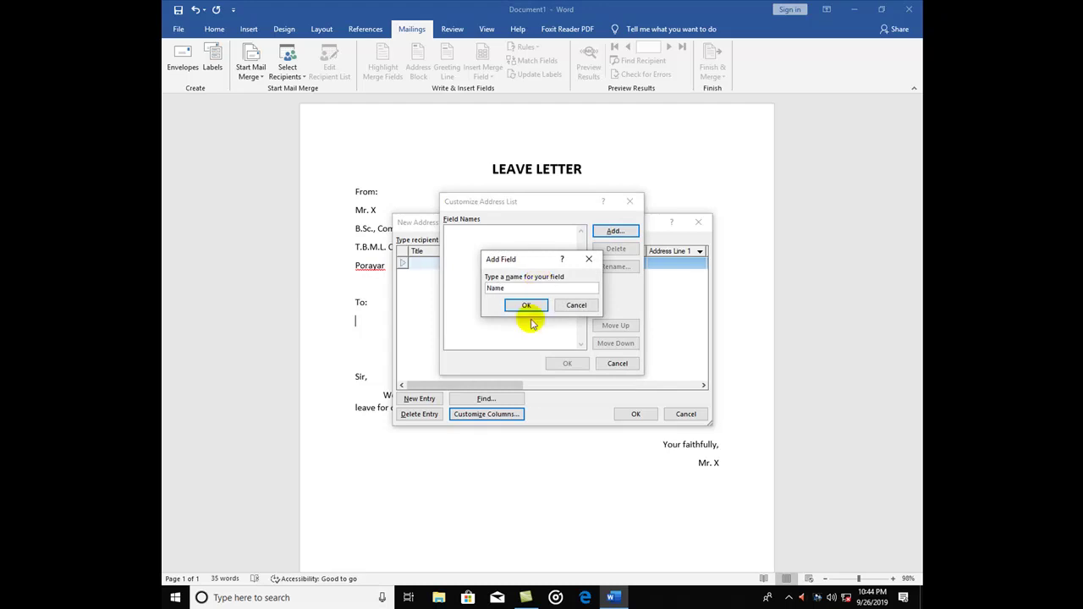
left_click(524, 307)
left_click(610, 232)
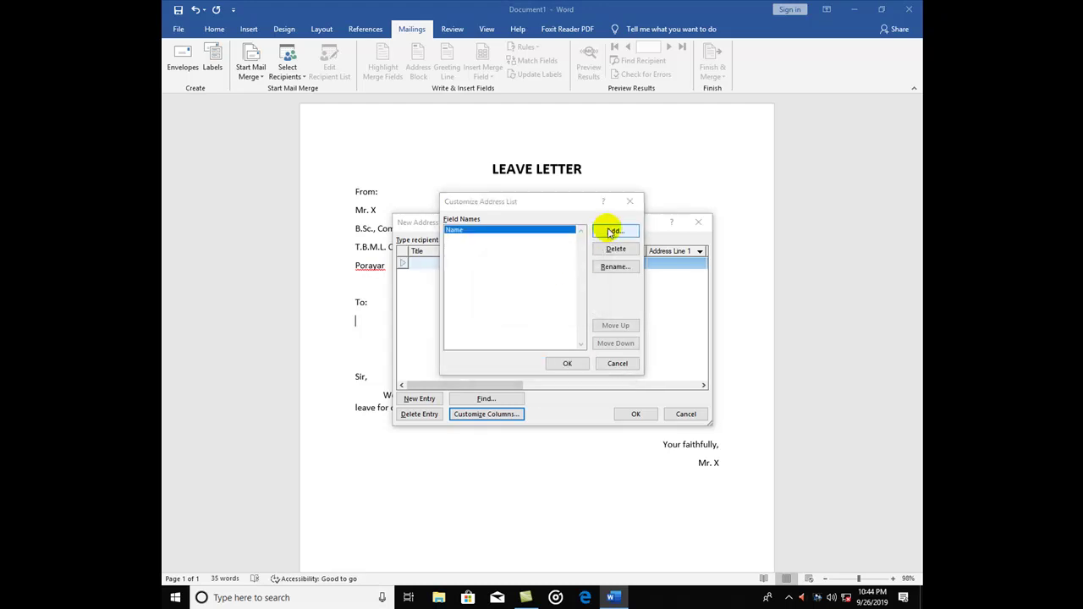
type("Department")
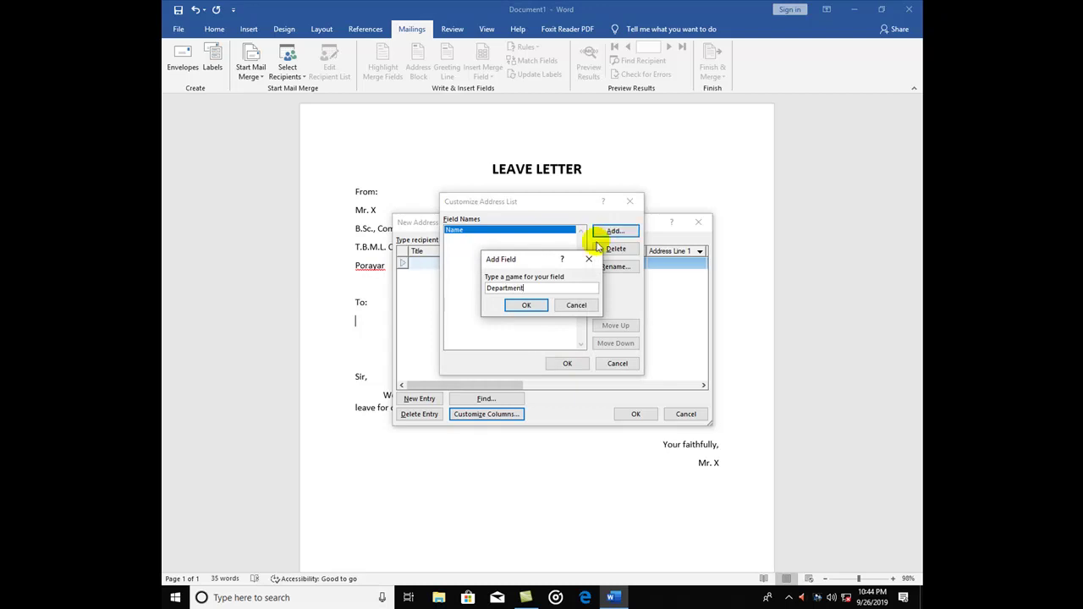
left_click(526, 306)
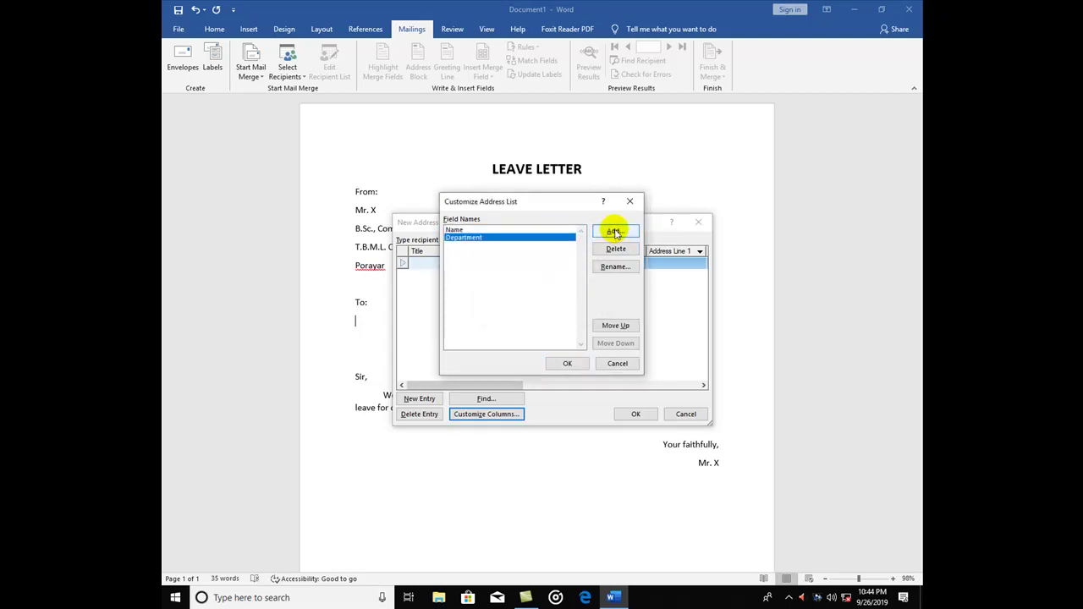
left_click(613, 231)
type("place")
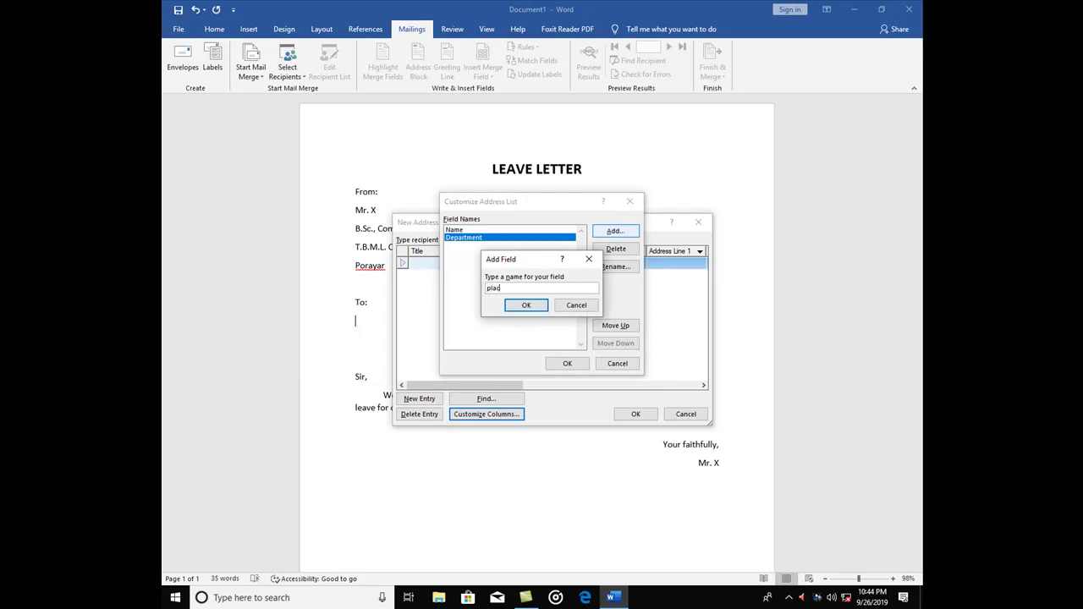
left_click(526, 305)
left_click(558, 363)
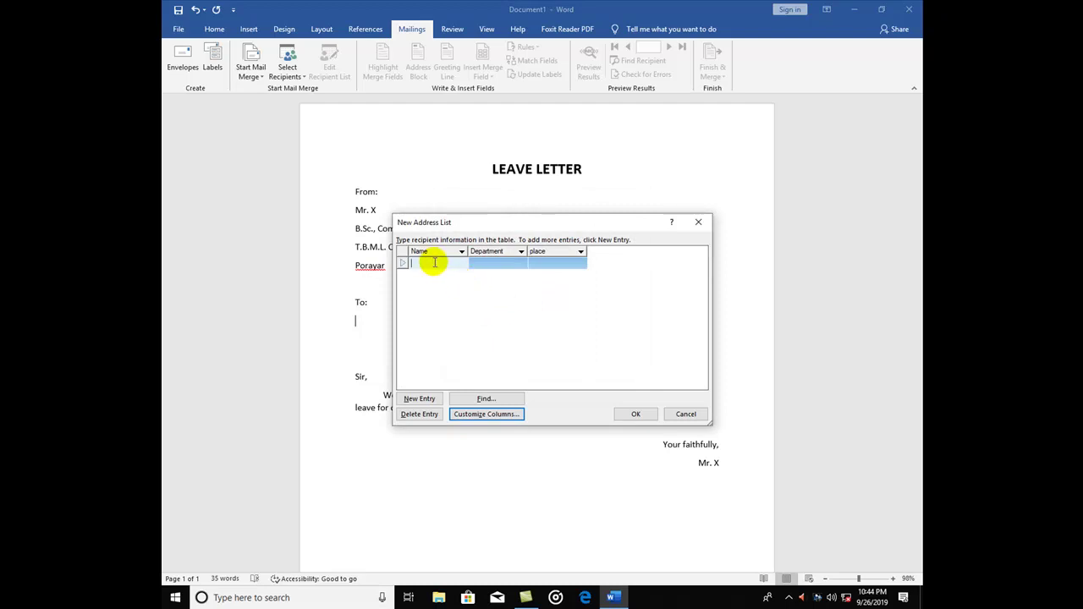
- Enter the first recipient's name, English department and place
left_click_drag(487, 222, 503, 259)
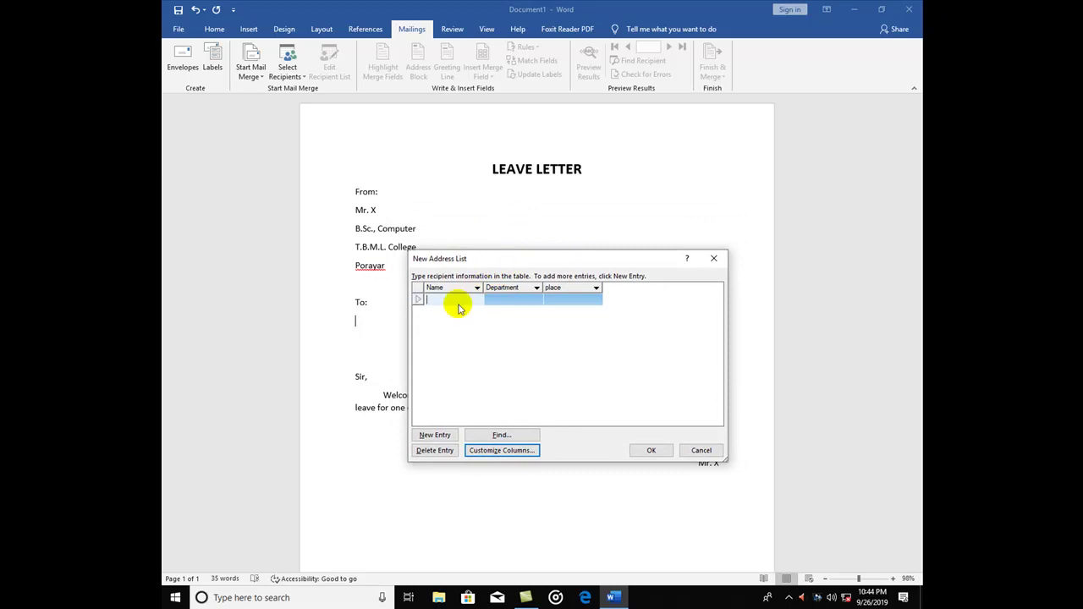
type("dr.")
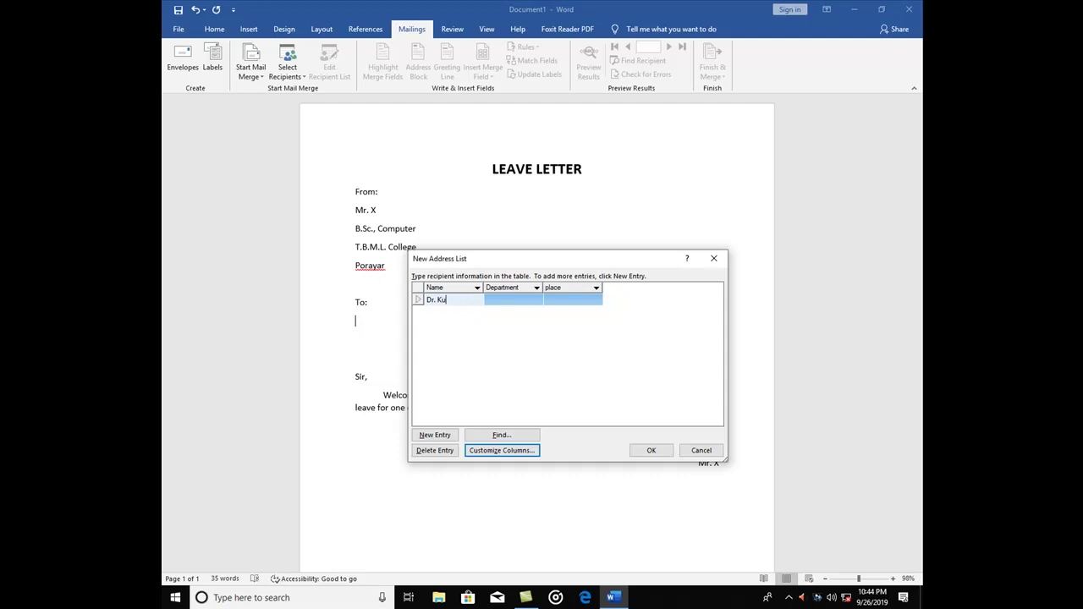
key("Tab")
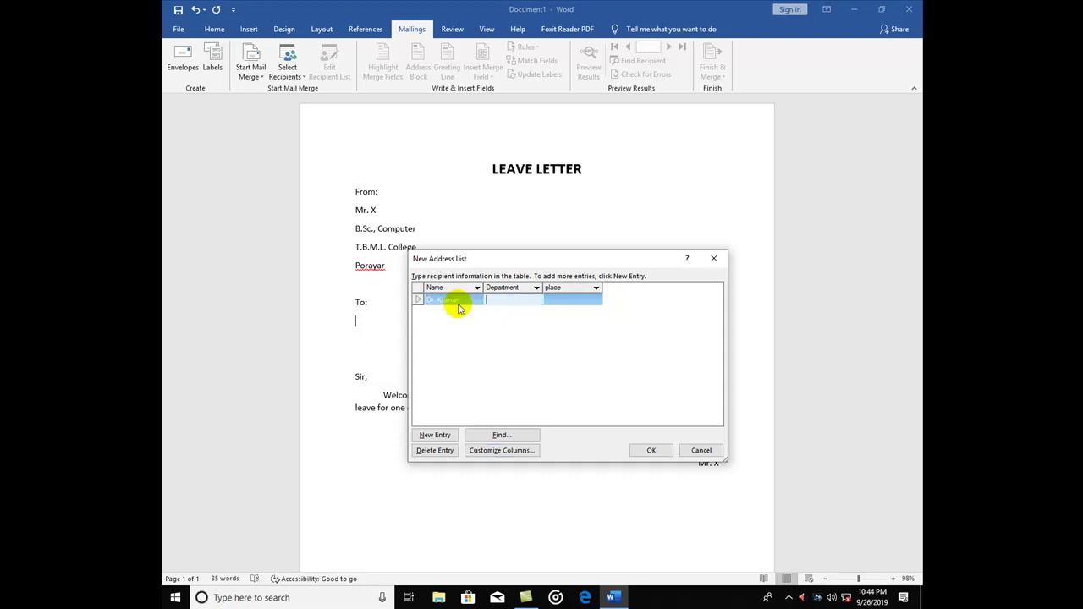
type("Englis")
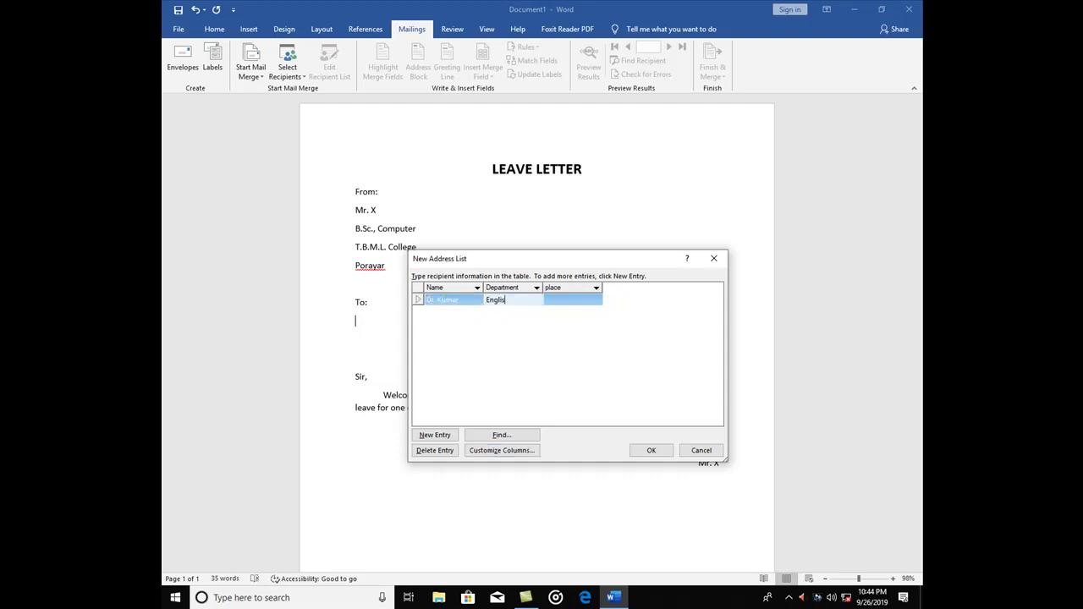
type("h")
key("Tab")
type("p")
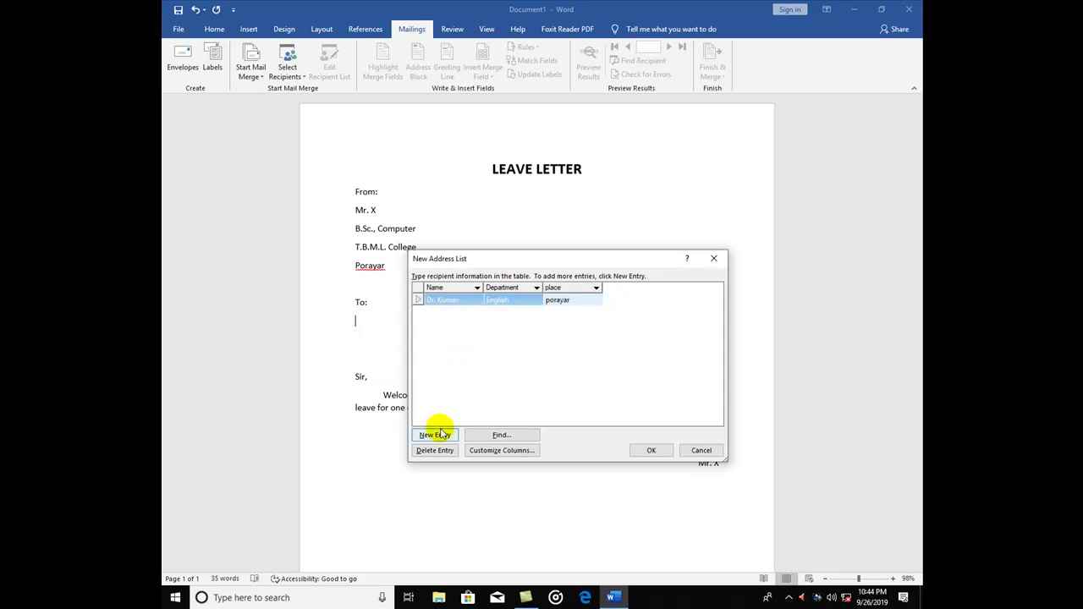
- Add a second recipient in the Tamil department with their place
left_click(434, 434)
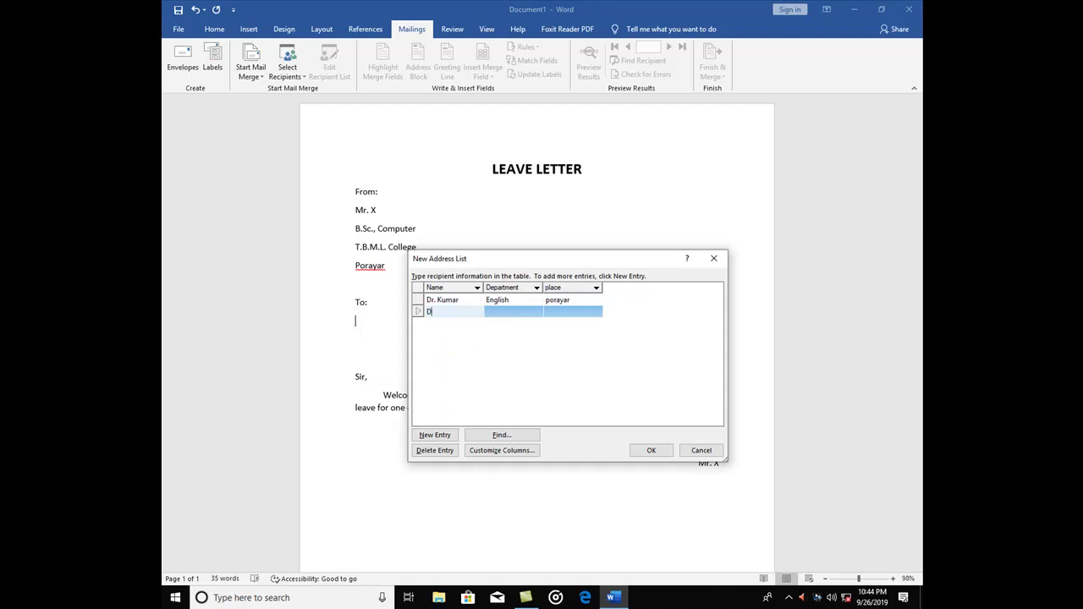
type("Dr. Murugan")
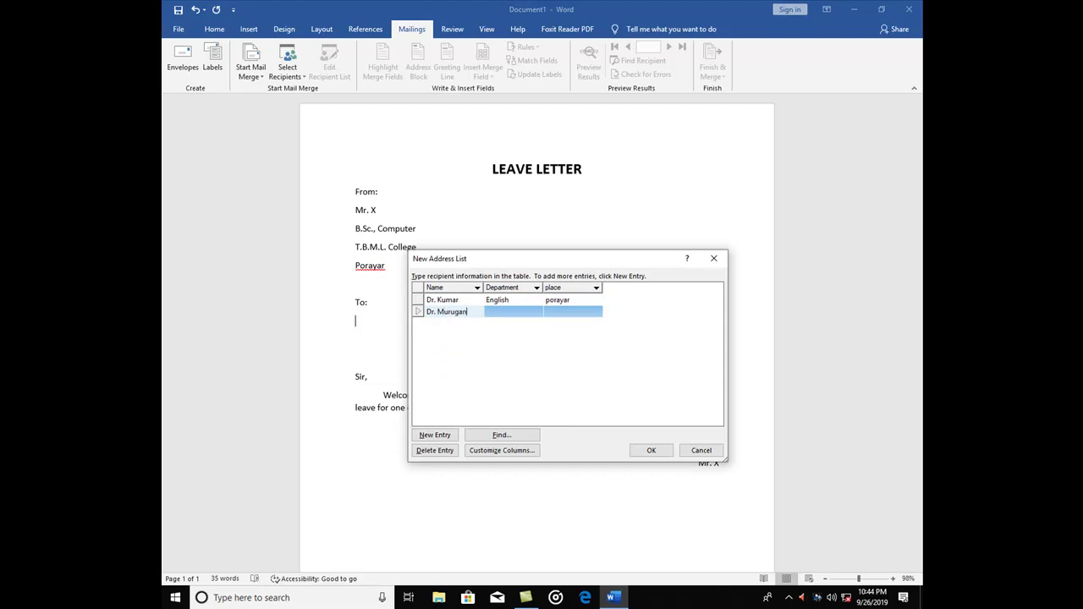
key("Tab")
type("t")
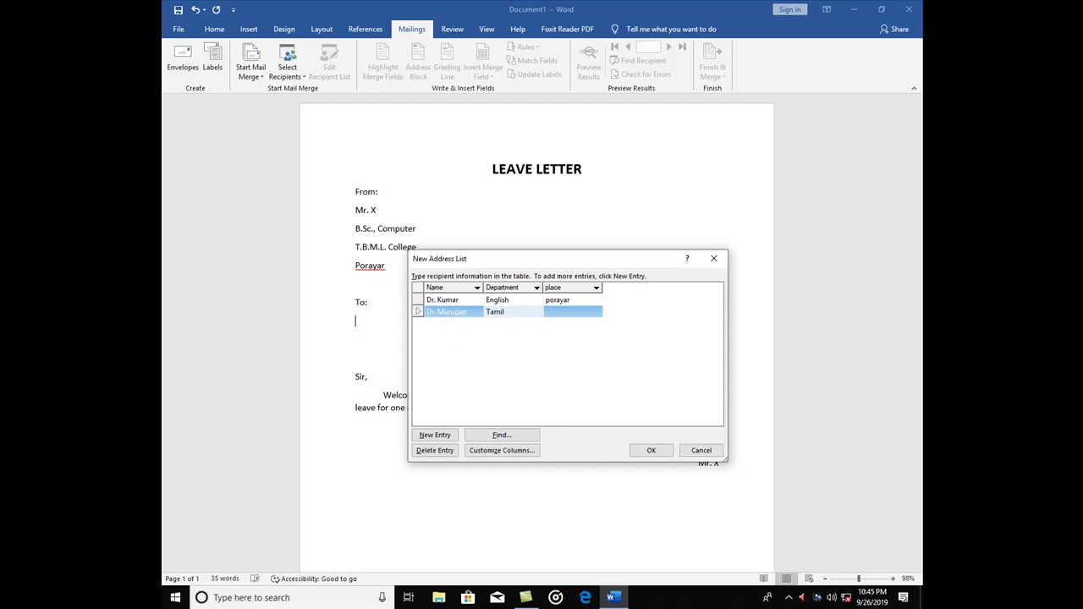
left_click(567, 310)
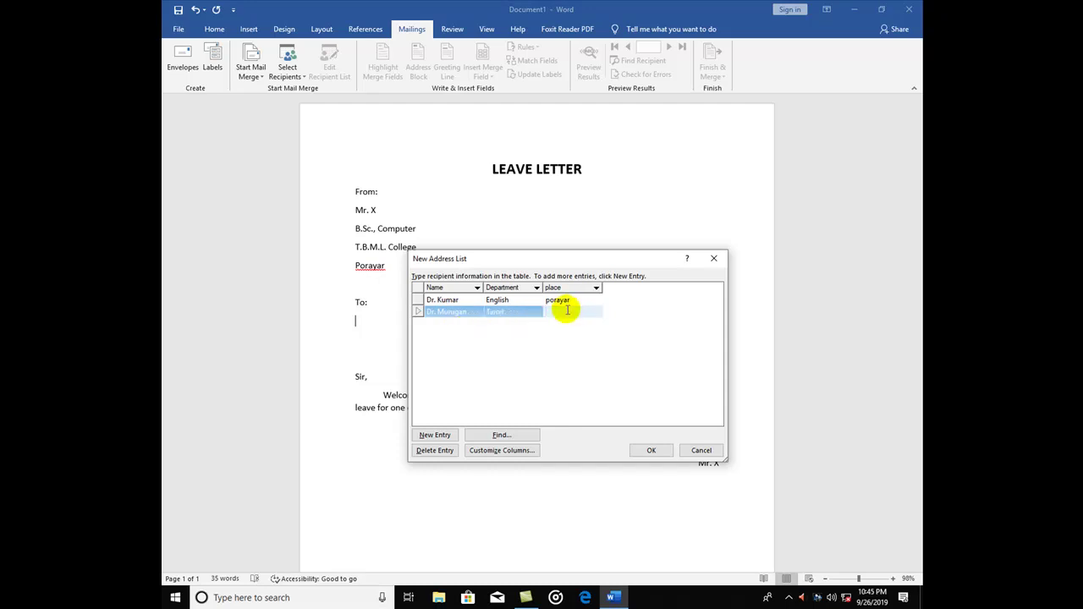
type("Tharangambadi")
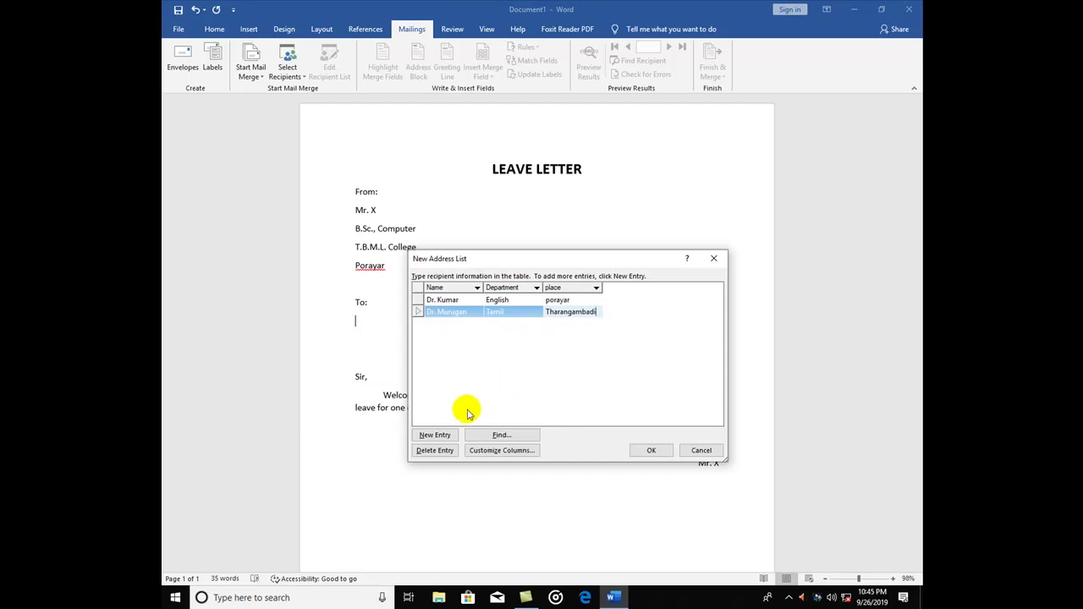
- Add a third recipient in the Computer Science department with their place
left_click(435, 435)
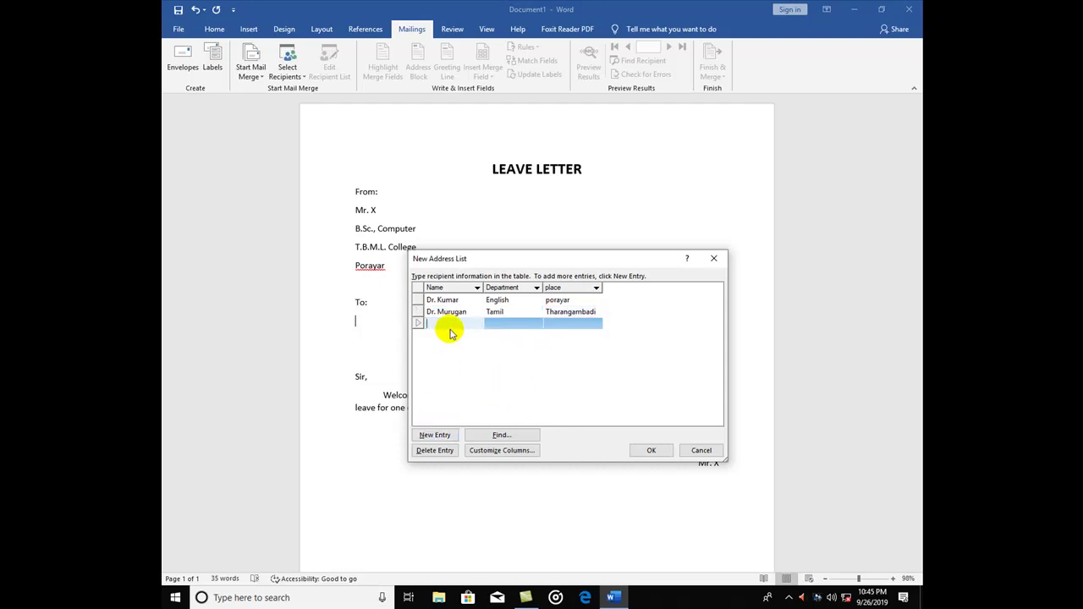
type("Dr. John")
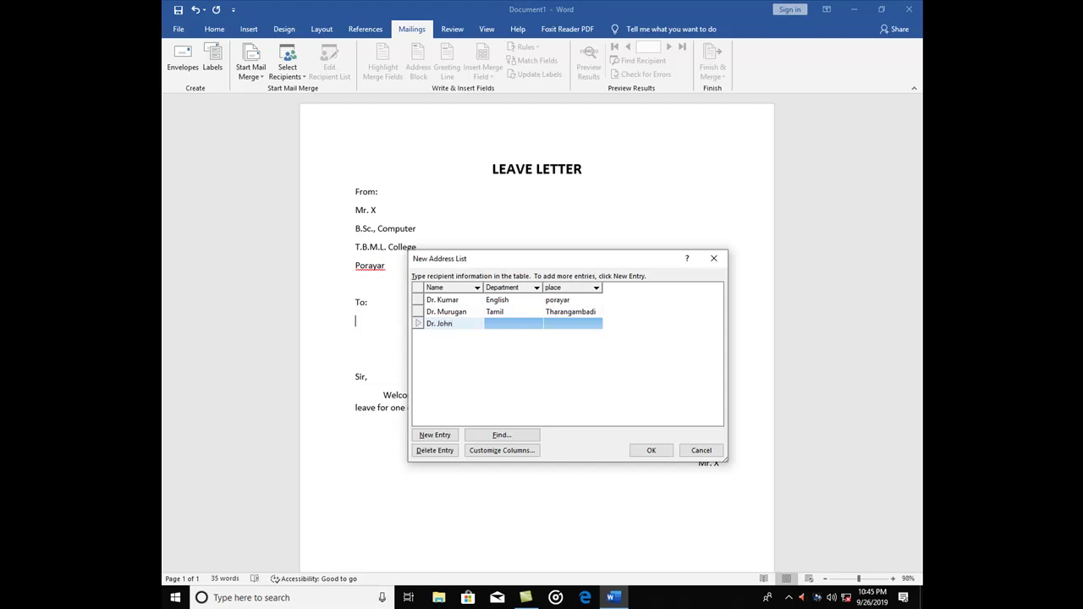
key("Tab")
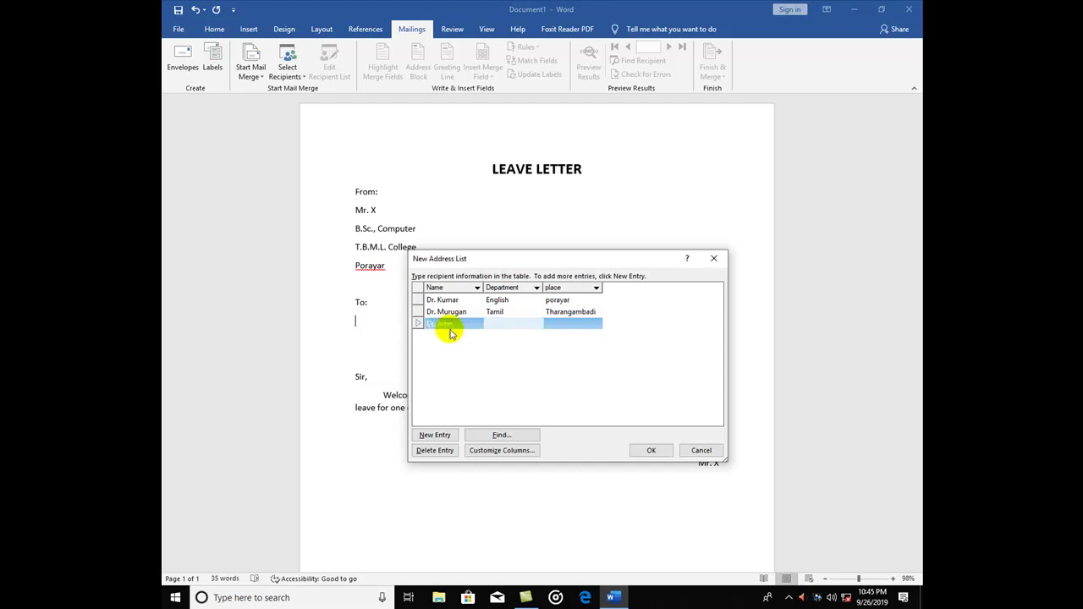
type("Comput")
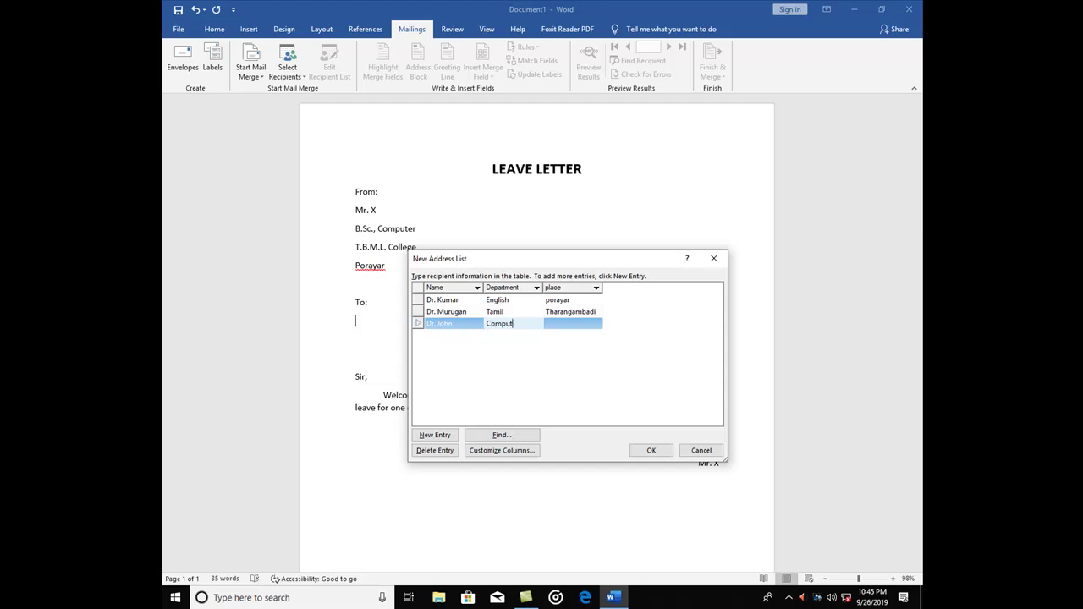
type("er Science")
key("Tab")
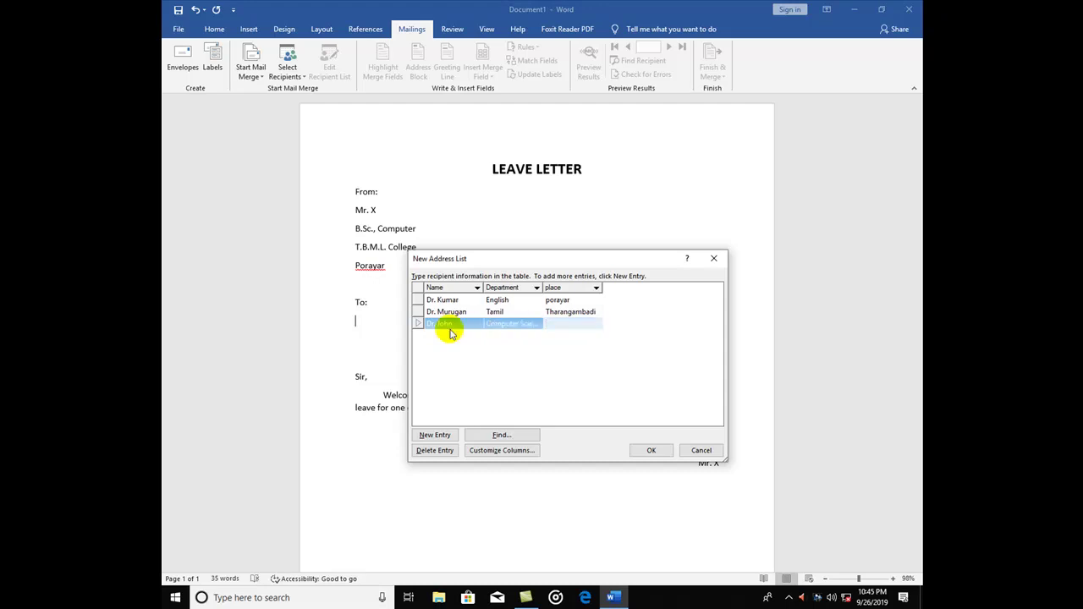
type("Mayiladuthurai")
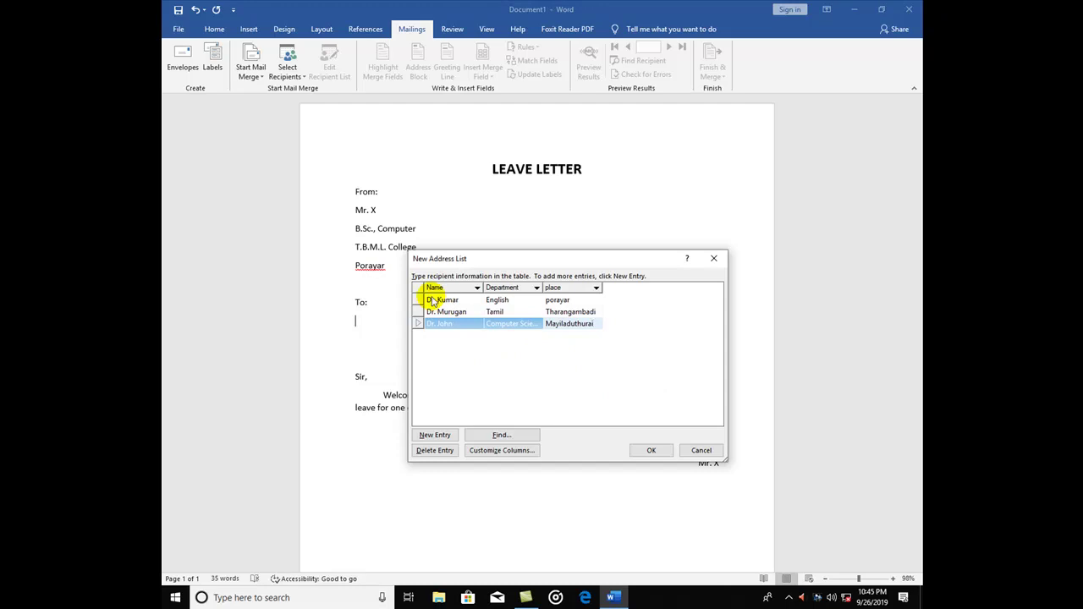
- Finish the list and point the Save Address List dialog at New Volume (D:)
left_click(653, 450)
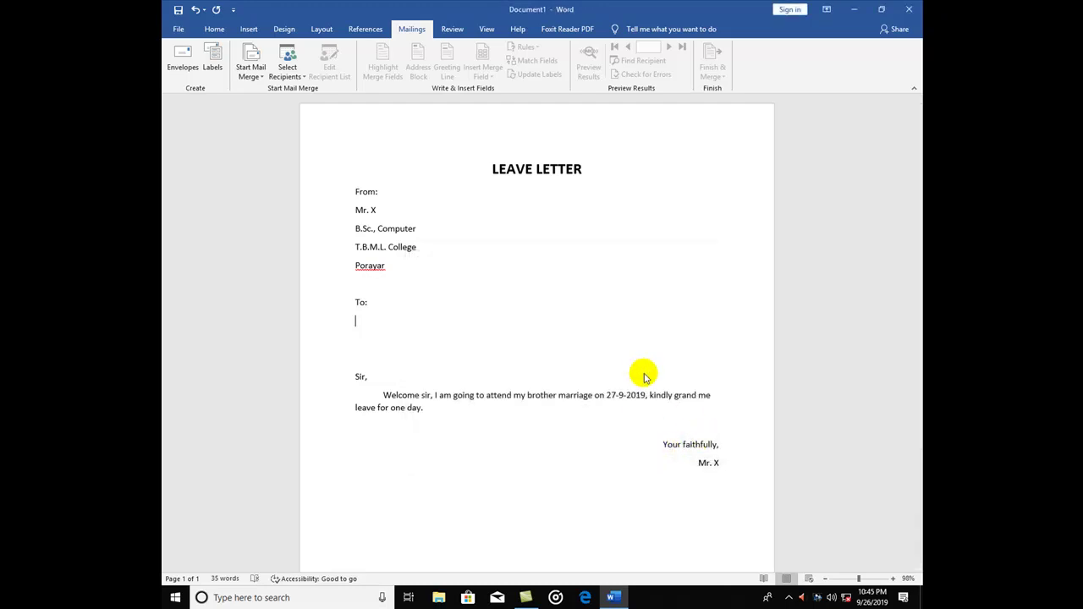
left_click_drag(315, 13, 538, 94)
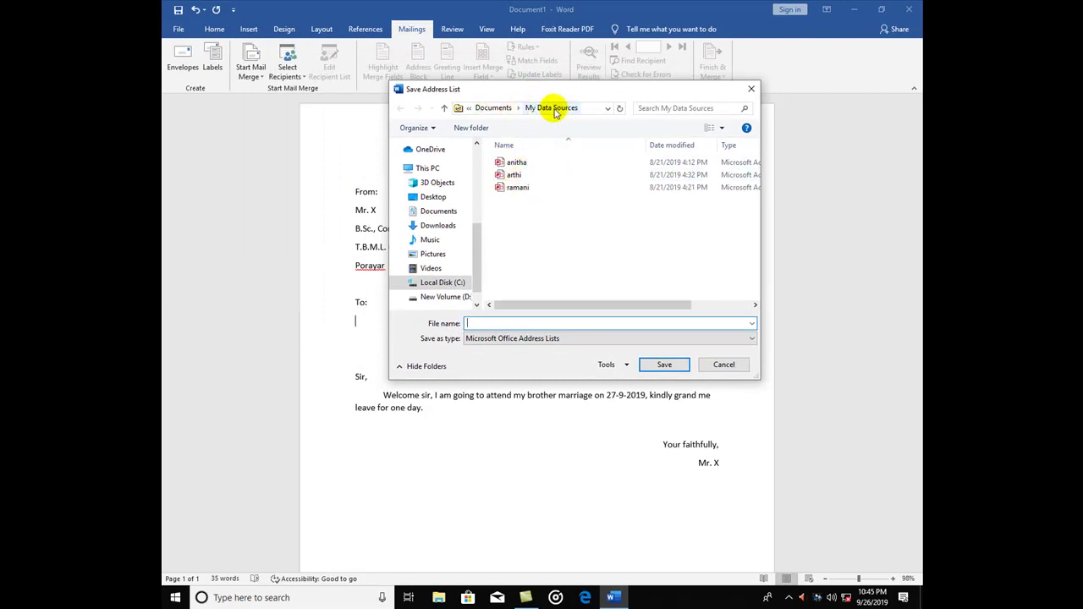
left_click_drag(477, 236, 479, 260)
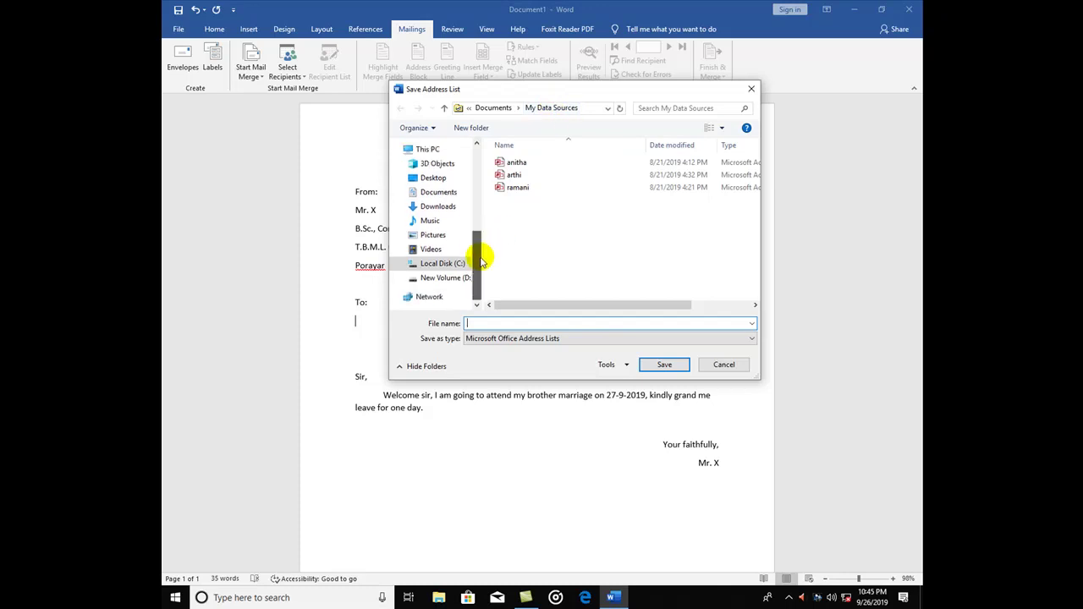
left_click(446, 277)
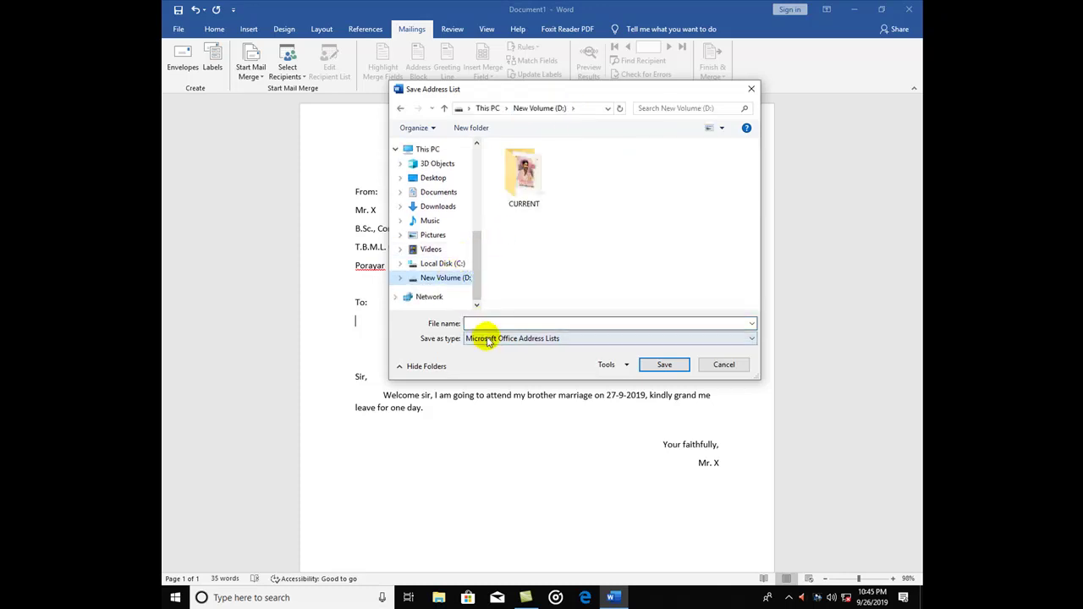
left_click(513, 323)
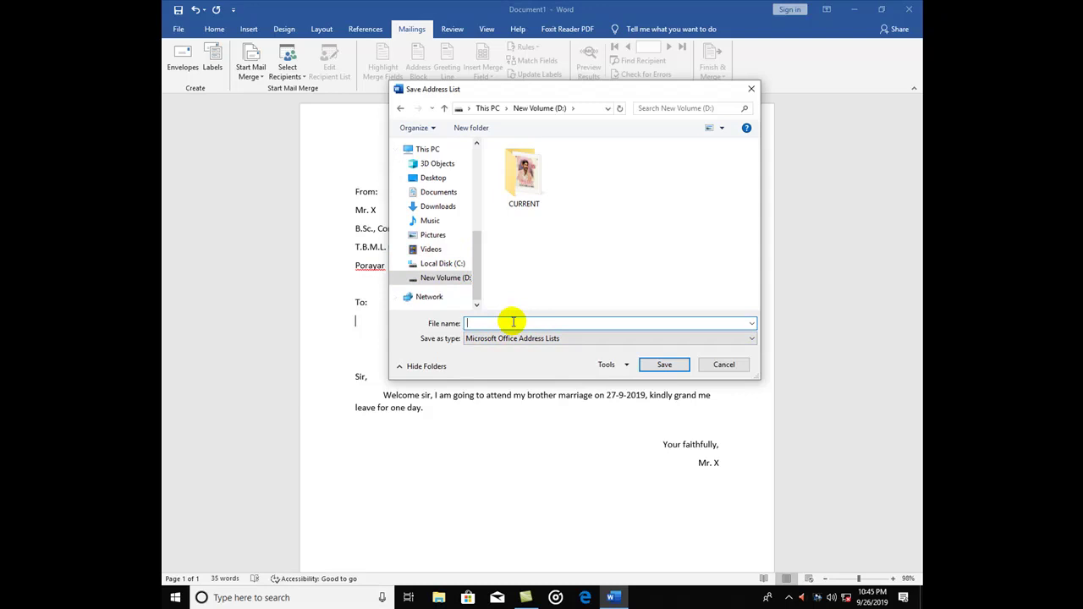